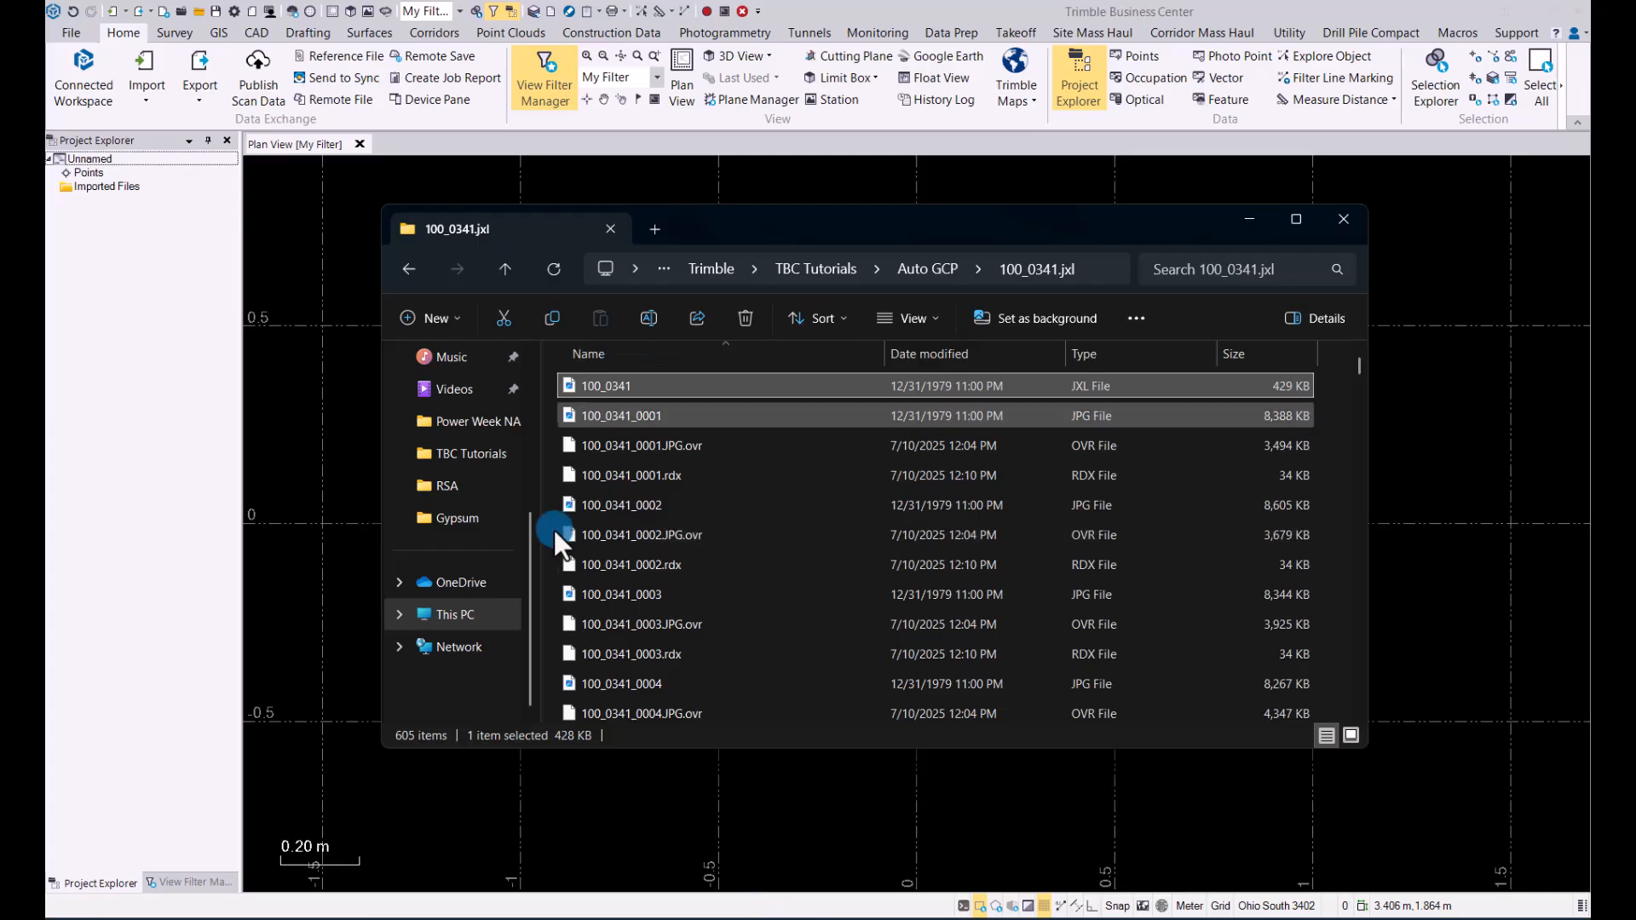
Step: Bring the Auto GCP Control CSV file into the project and select the P,E,N,elev,Code (Control) import definition
left_click(410, 269)
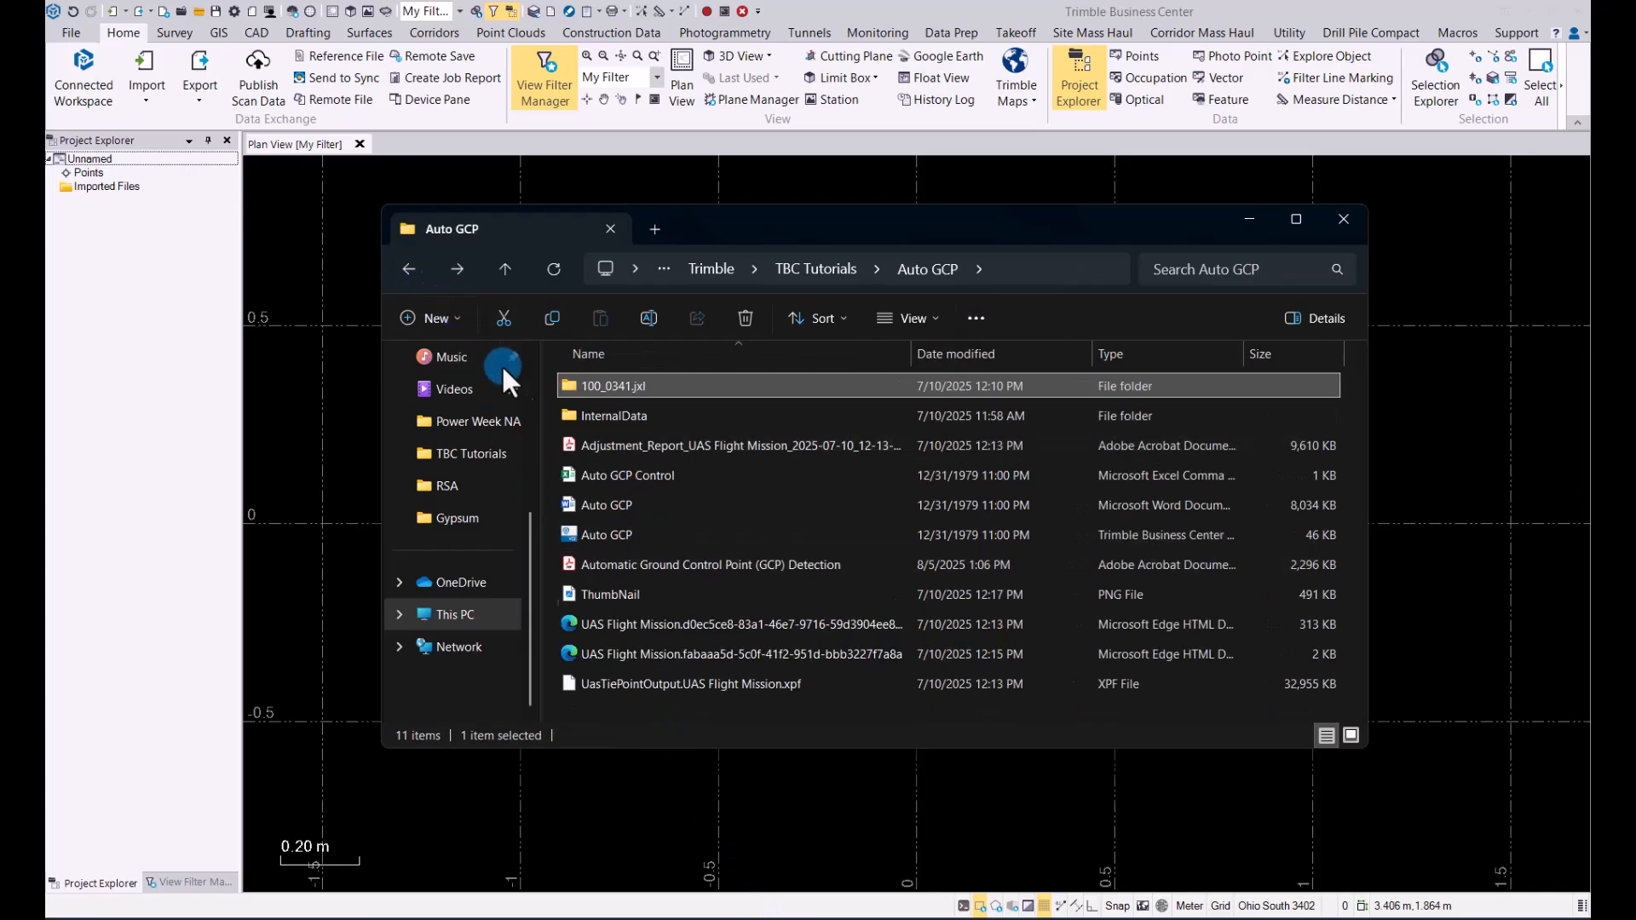
left_click_drag(600, 472, 1414, 504)
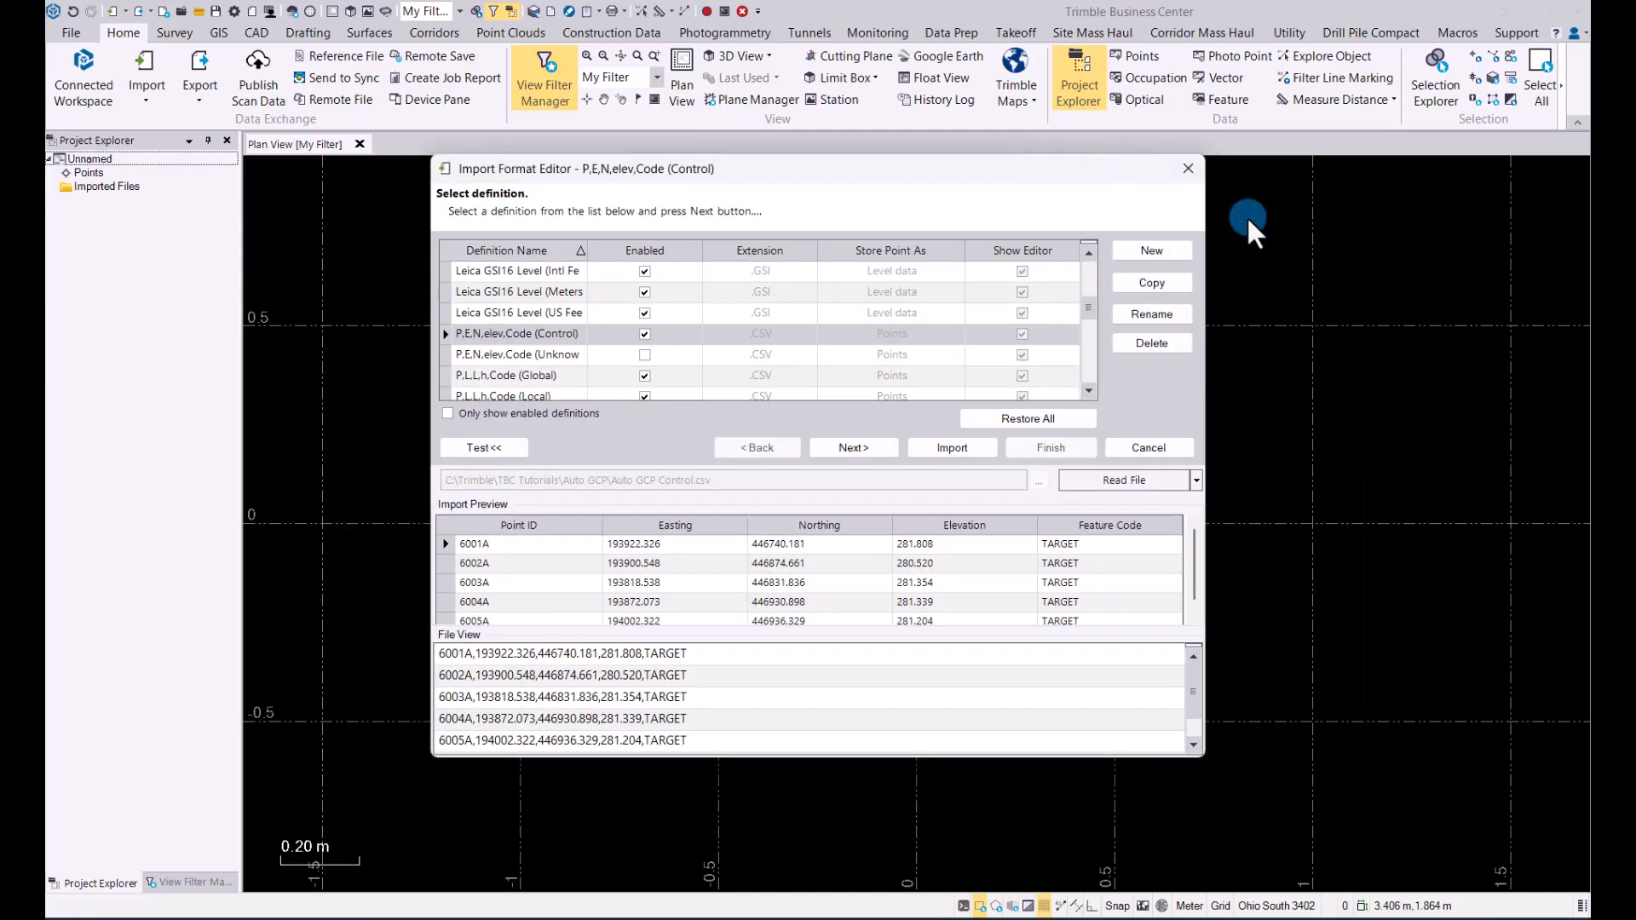
left_click(523, 332)
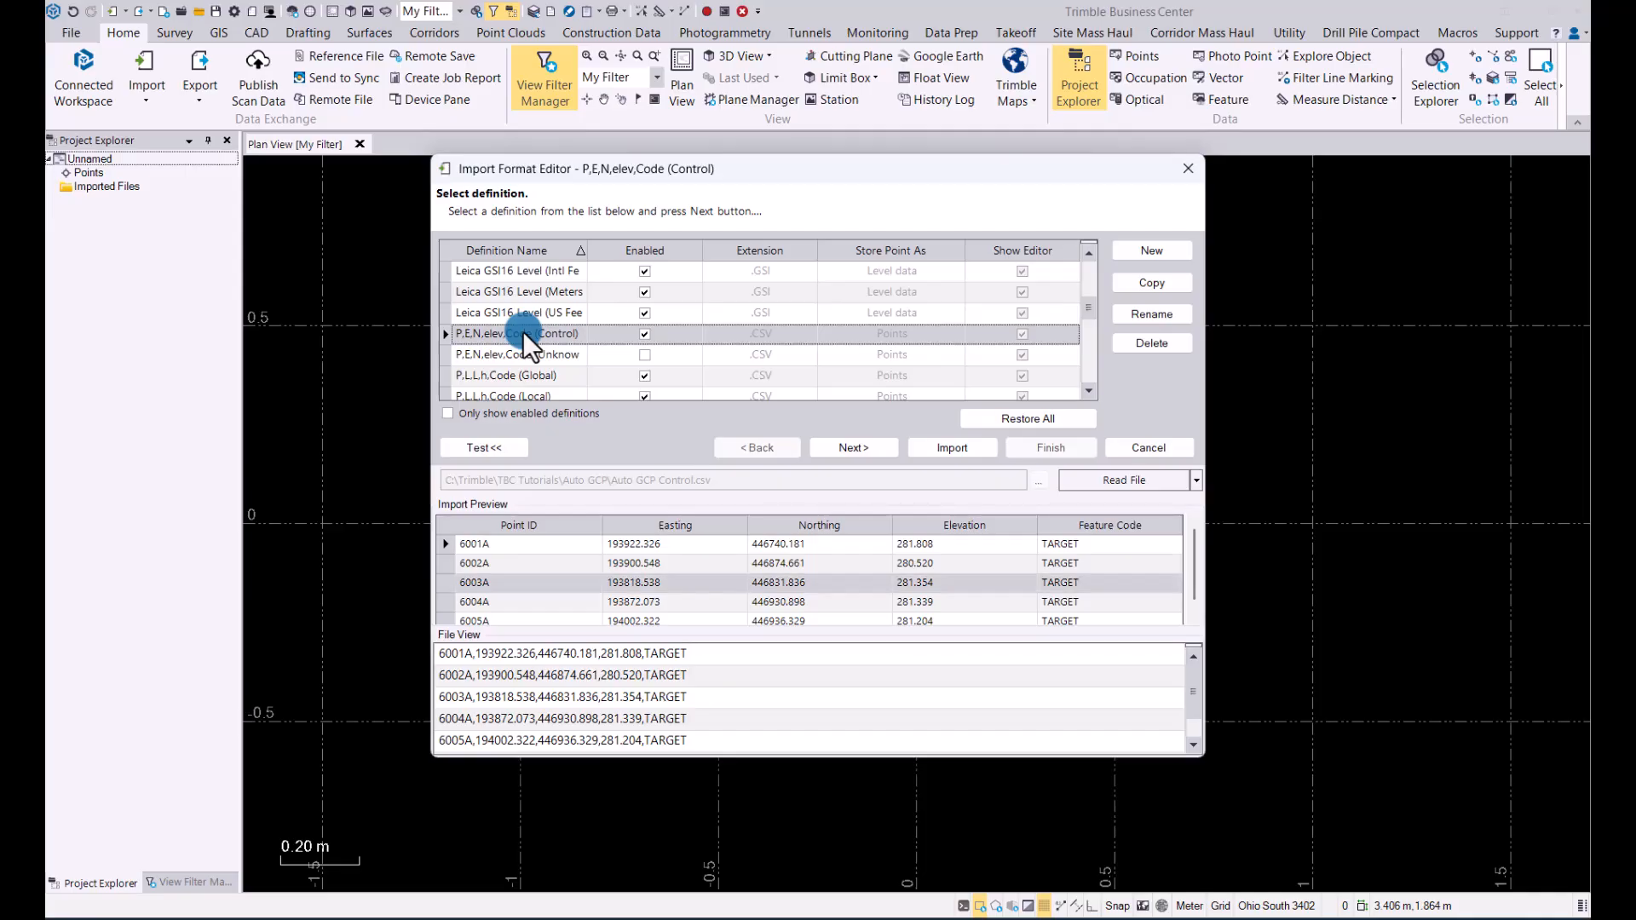
Step: Reorder the import definition's fields so Northing comes before Easting, and import the control points
left_click(851, 448)
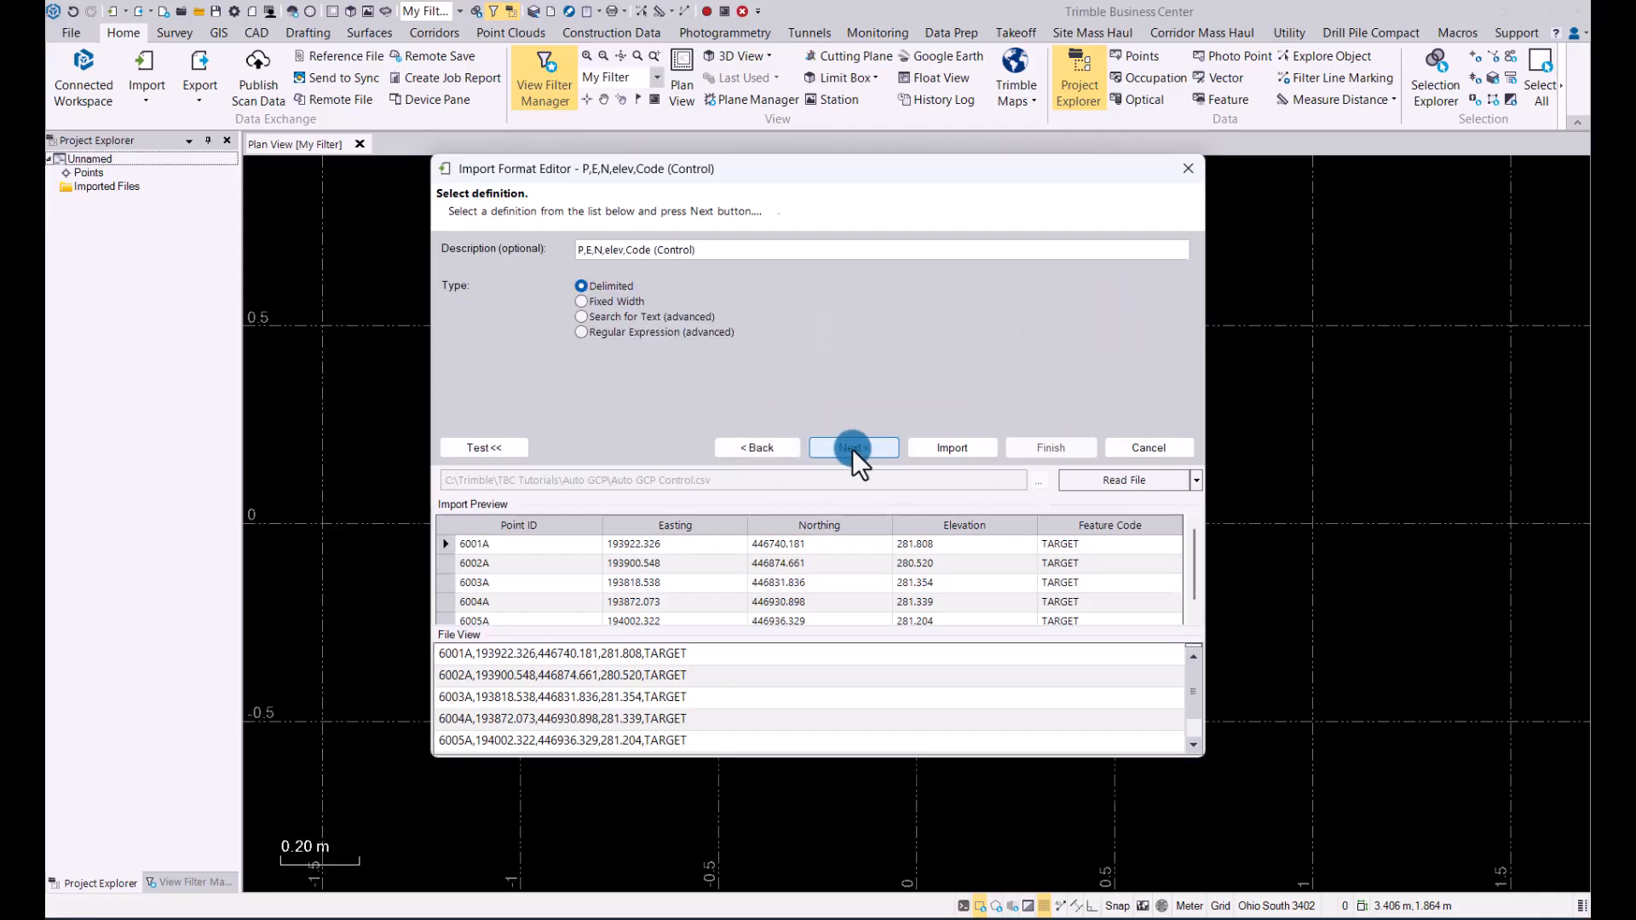
left_click(839, 448)
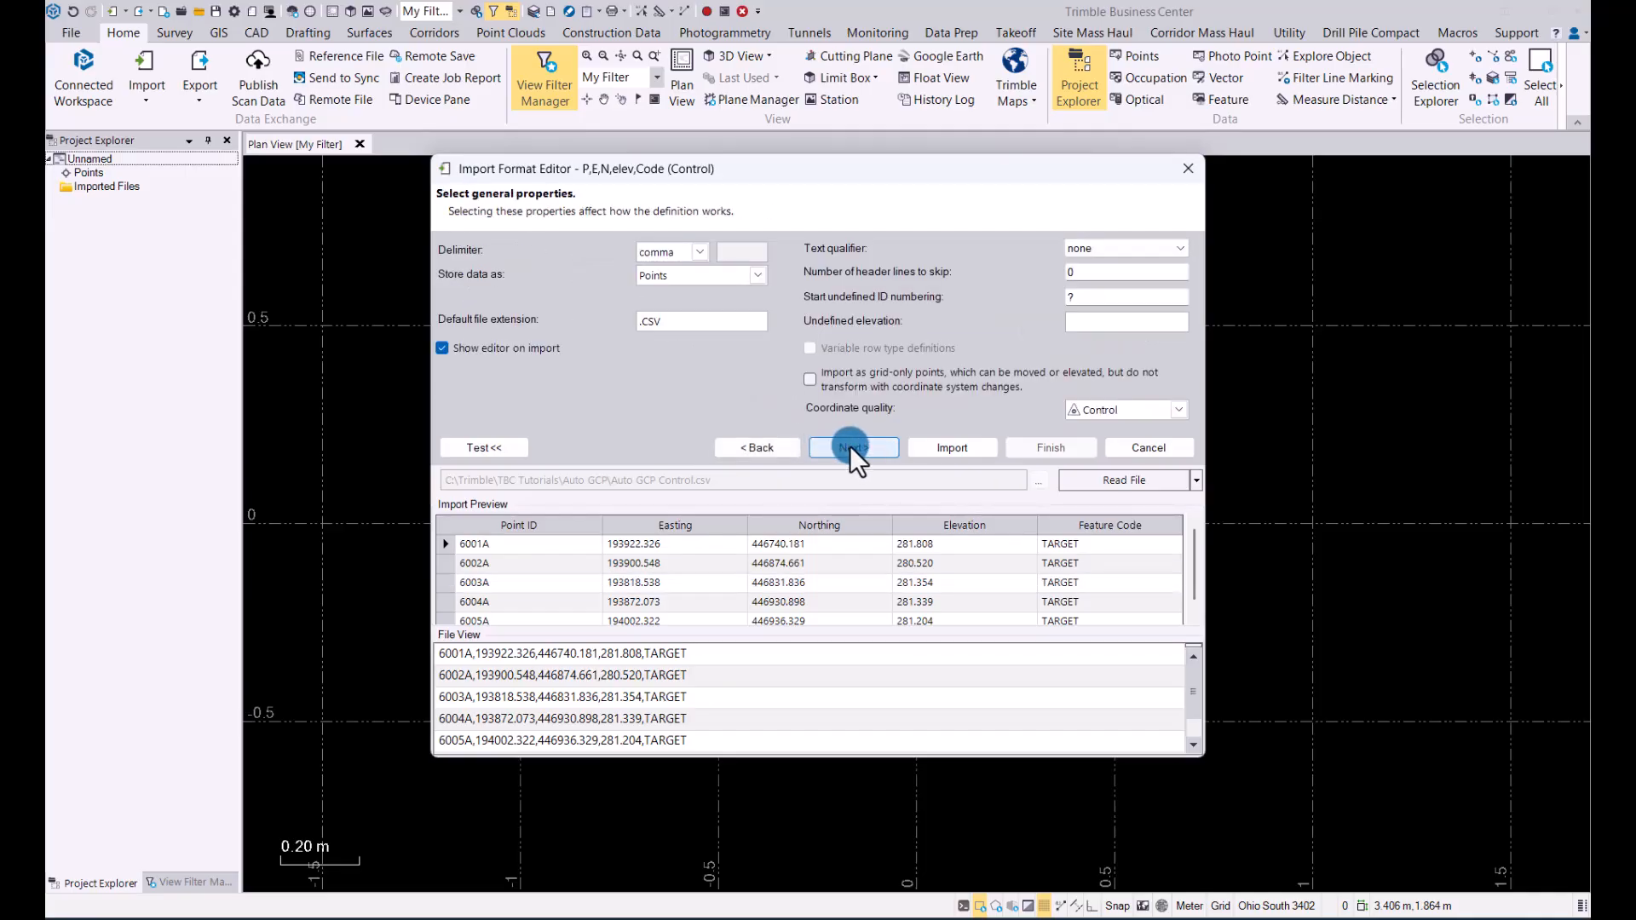
left_click(851, 447)
left_click(679, 249)
left_click_drag(617, 248, 617, 248)
left_click(952, 448)
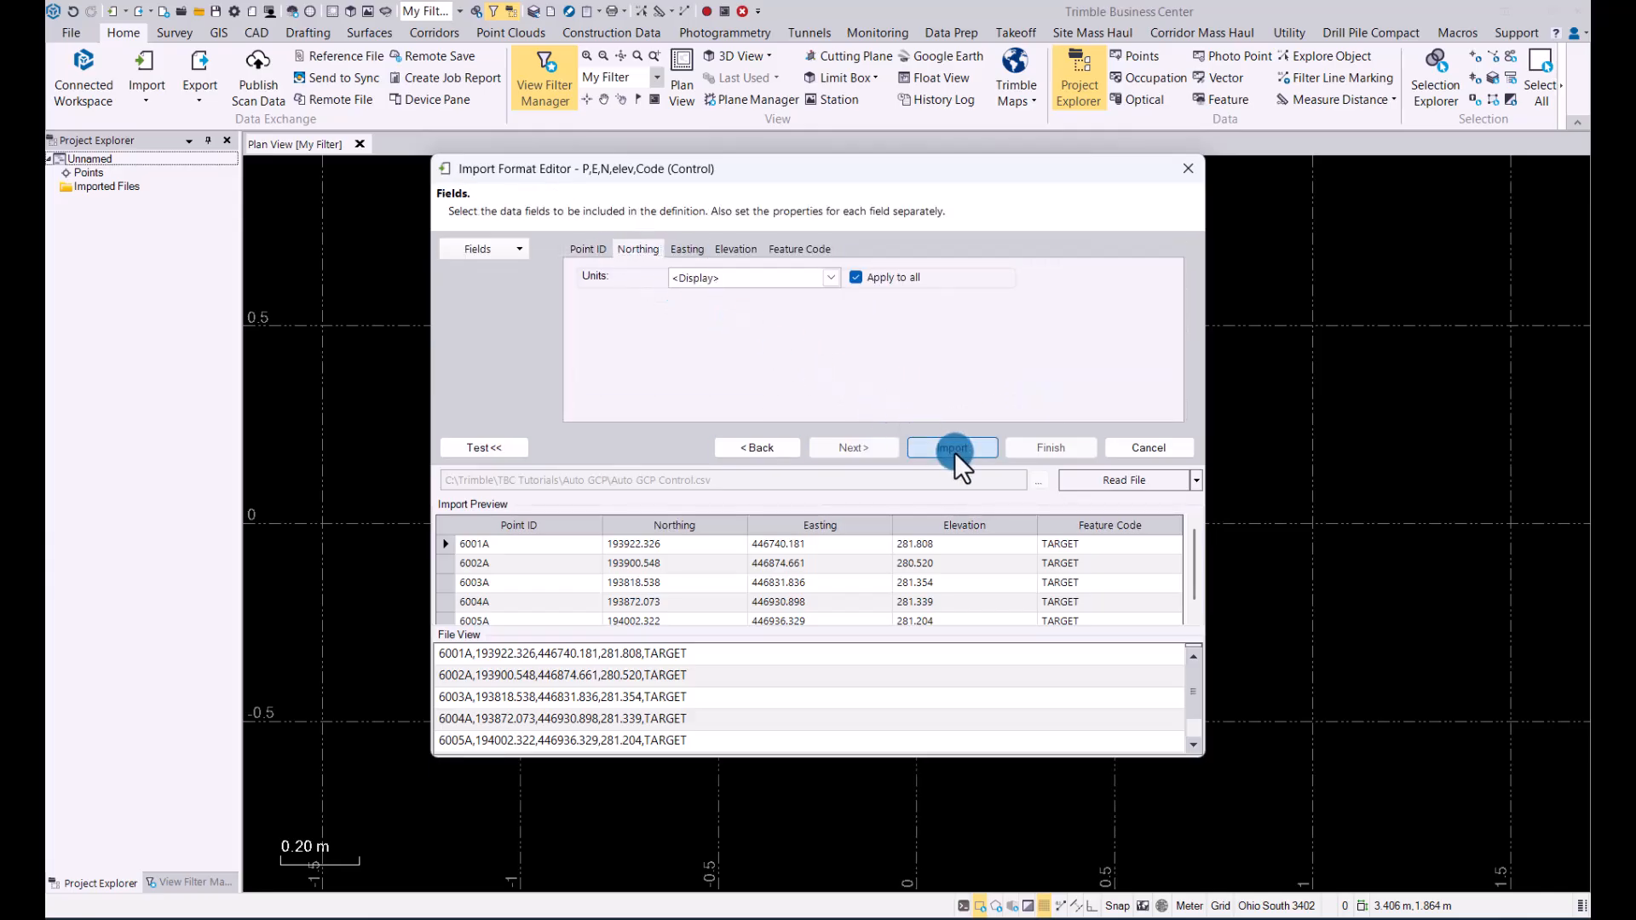
left_click(816, 491)
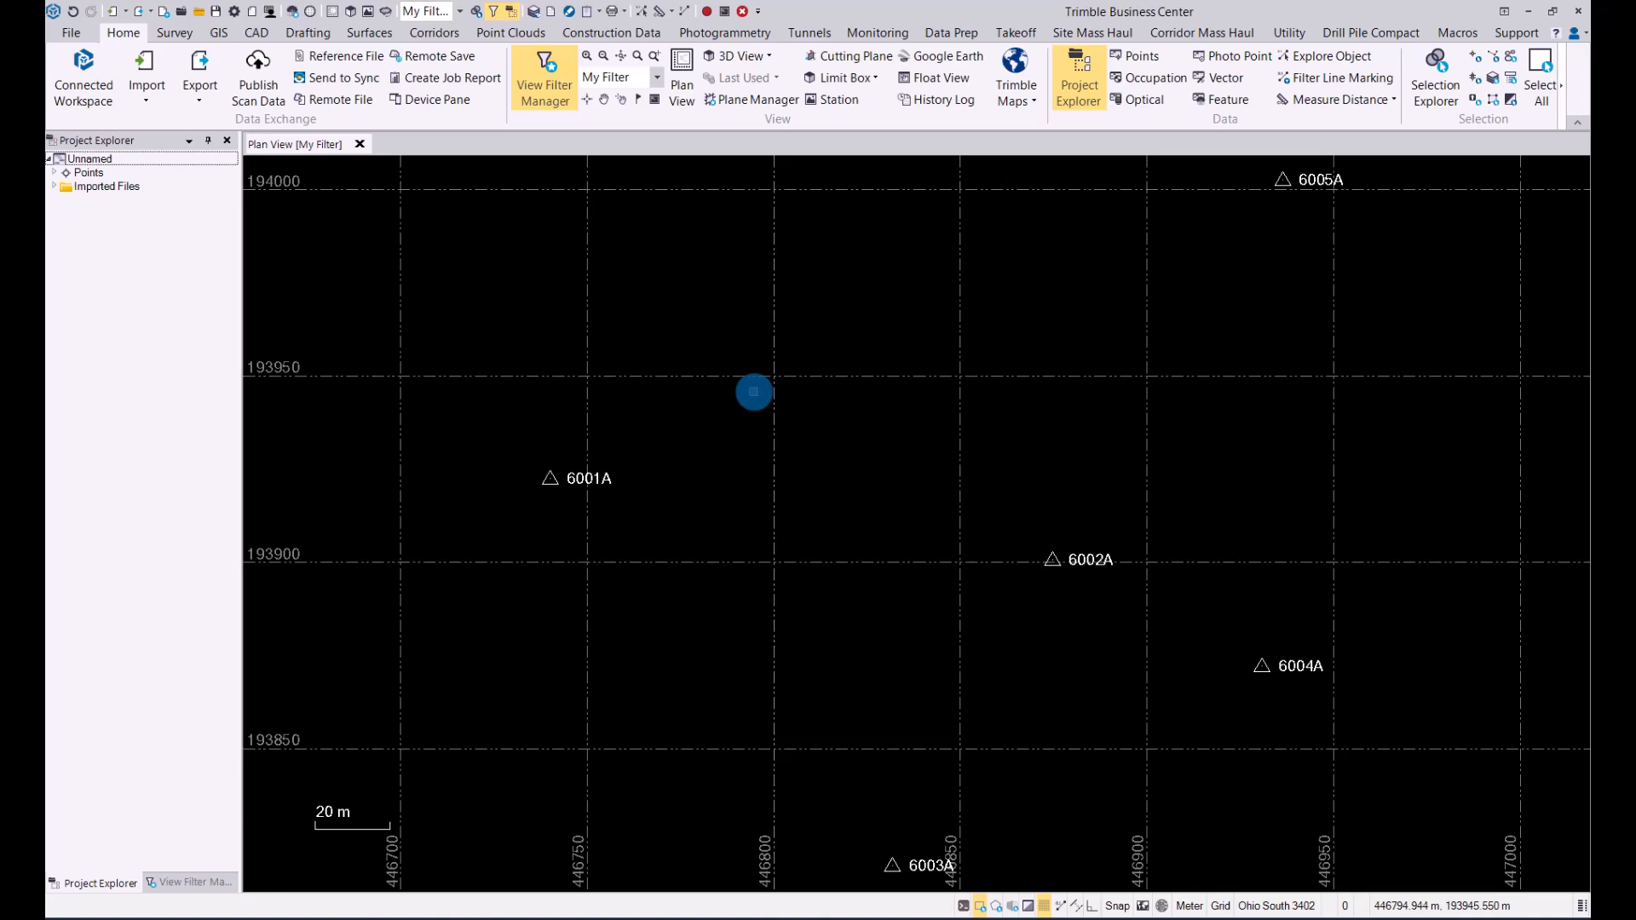
Step: Import the 100_0341 JXL file from the 100_0341.jxl folder, accepting the receiver raw data check-in and skipping the import summary
left_click(786, 919)
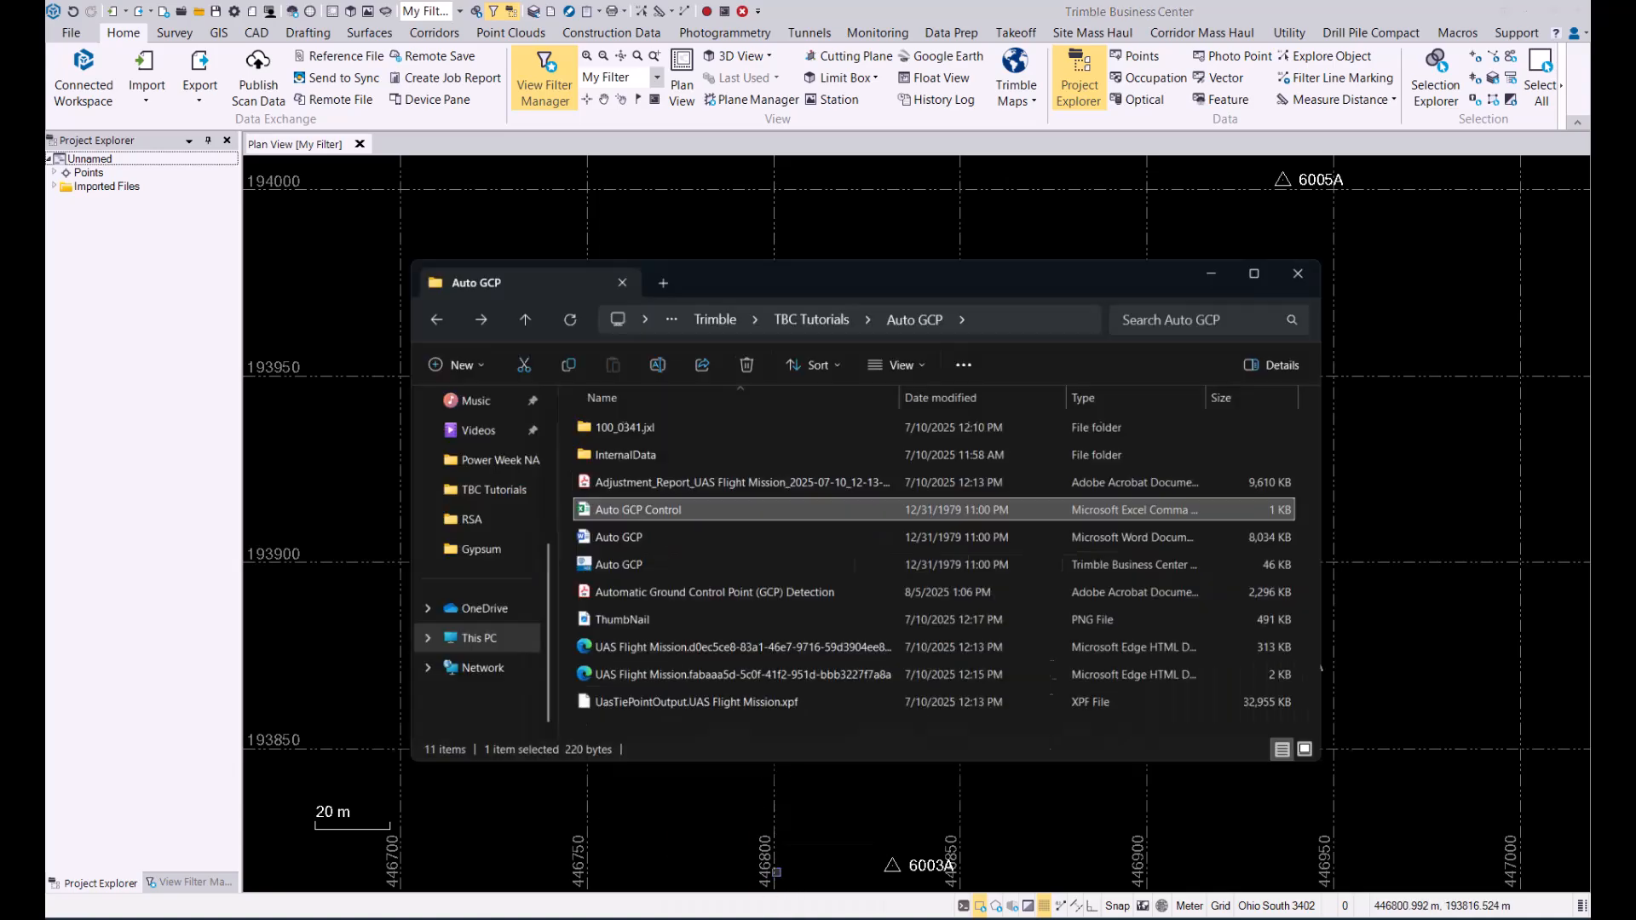
double_click(648, 387)
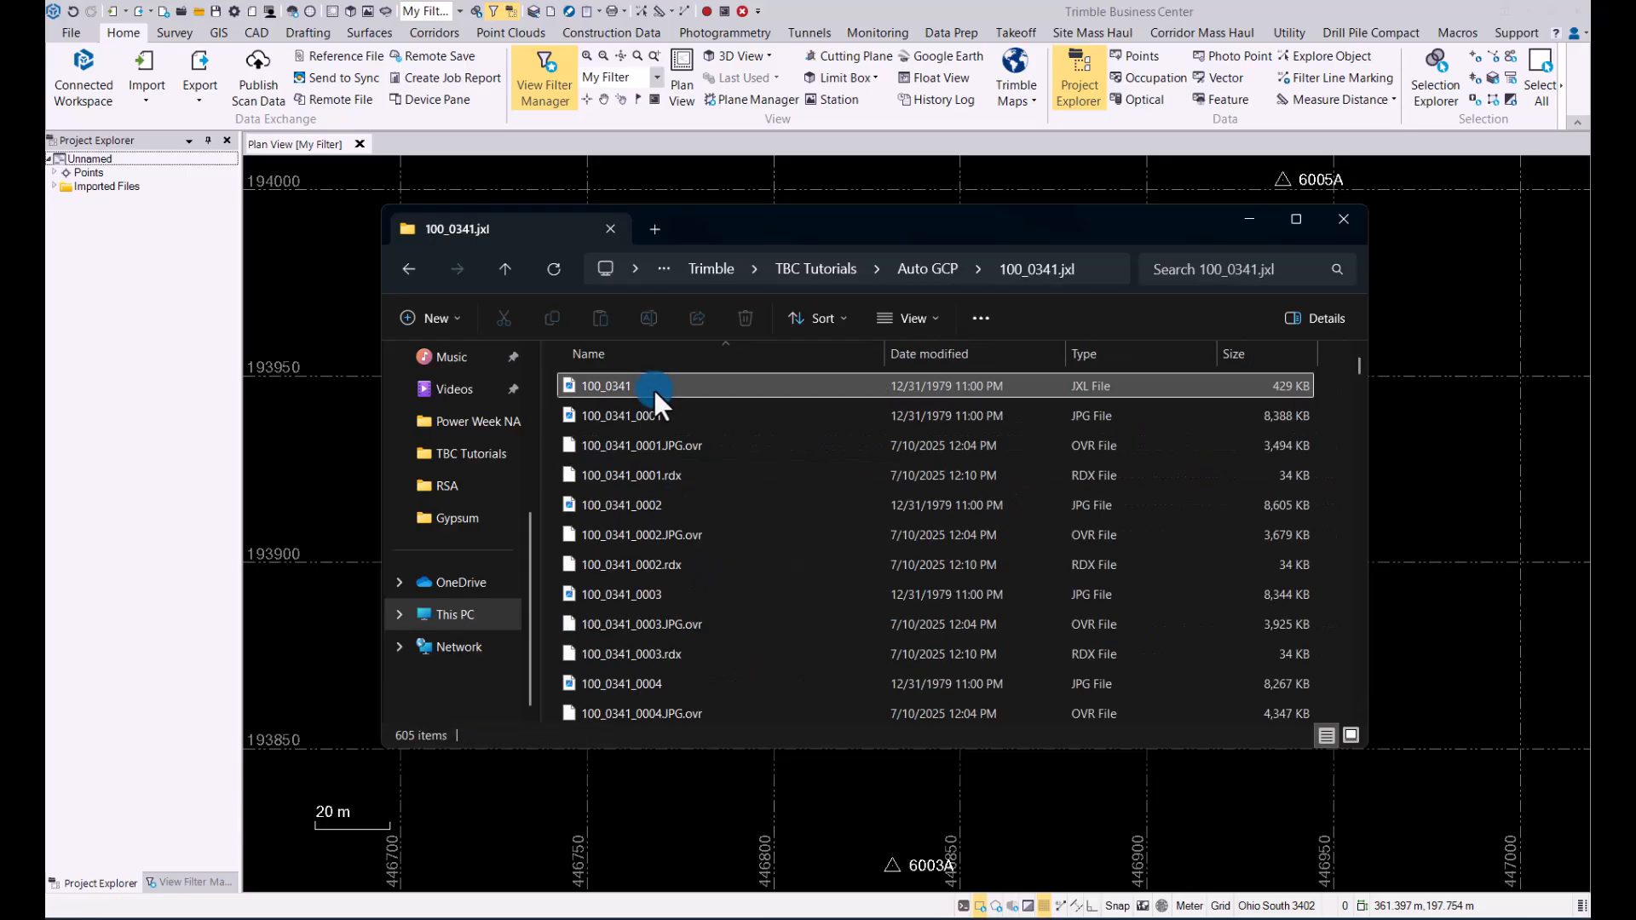
left_click(685, 385)
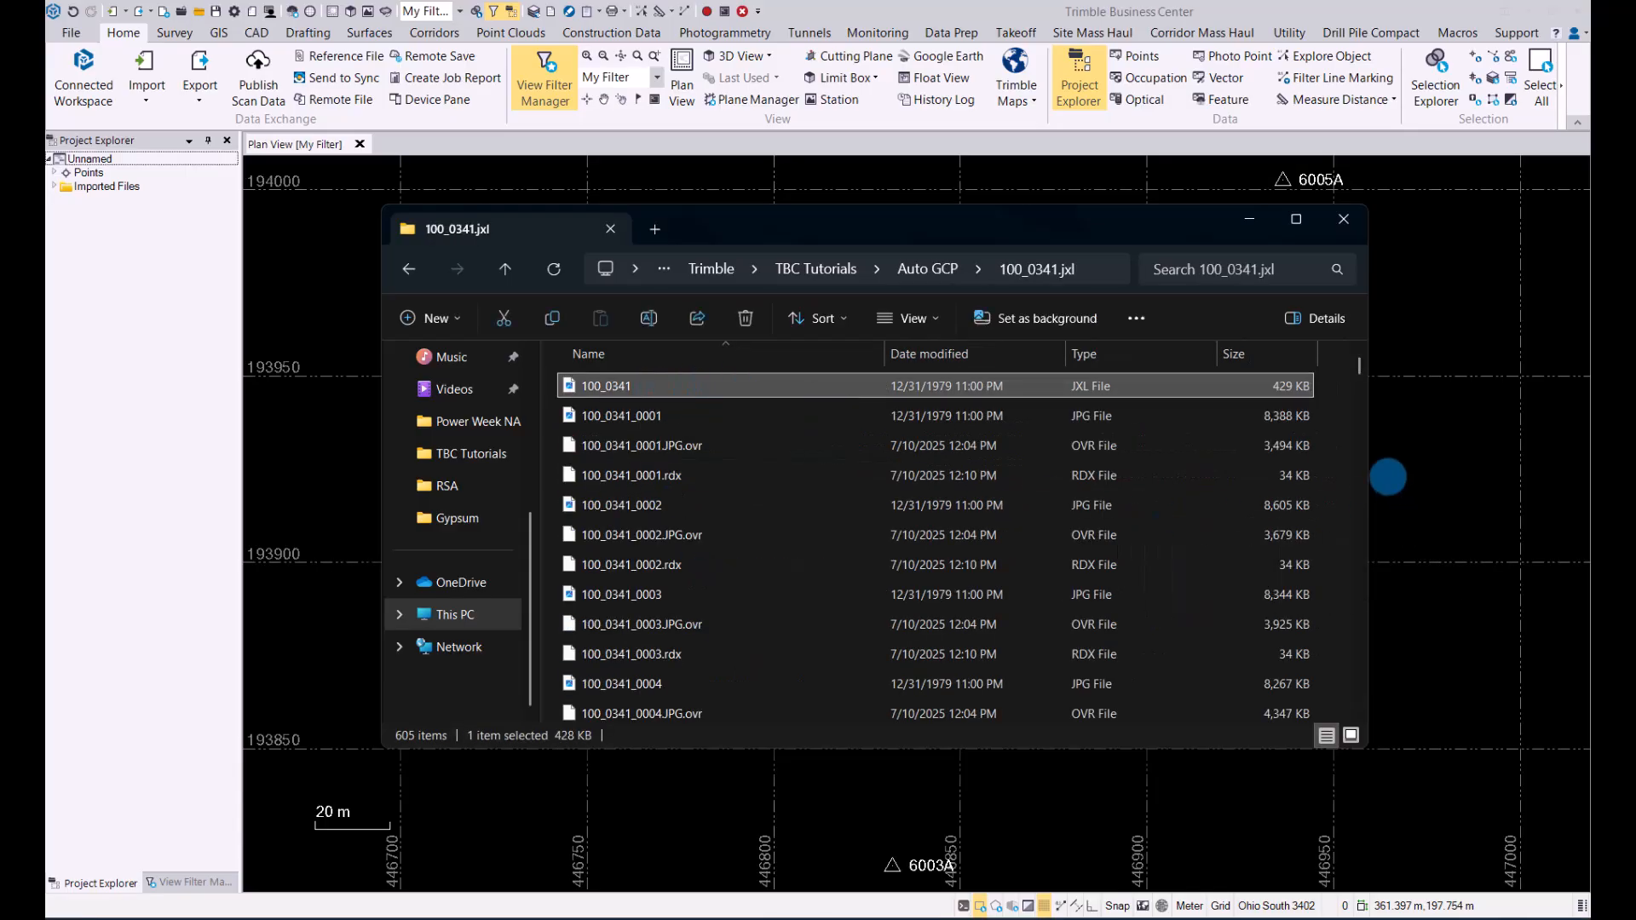
left_click(1245, 223)
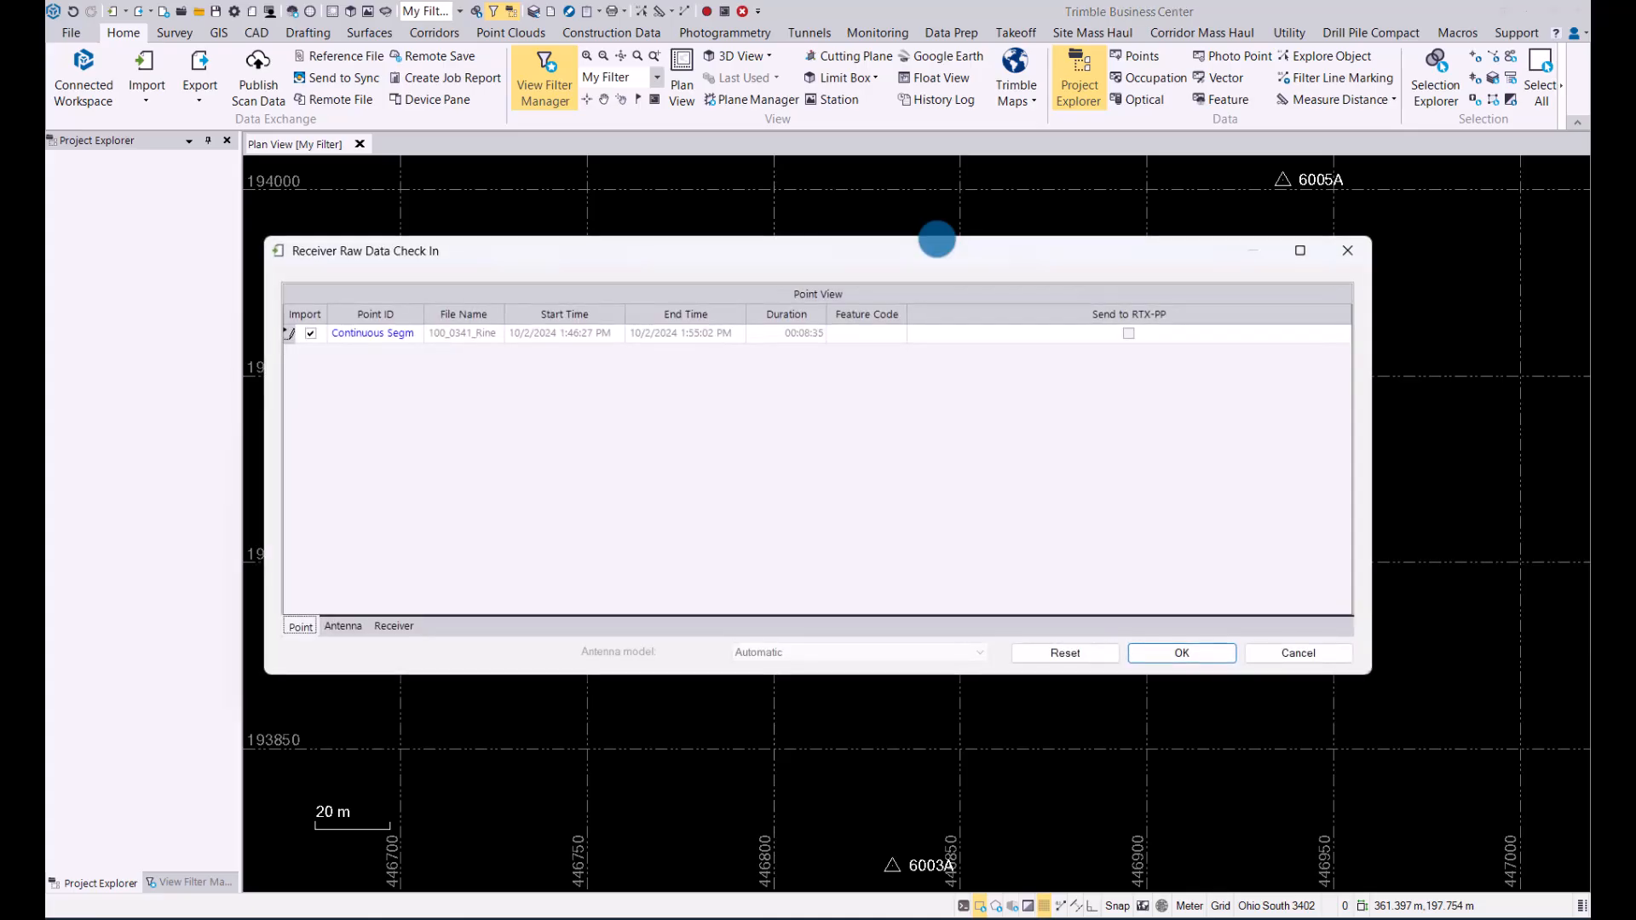
left_click(1182, 647)
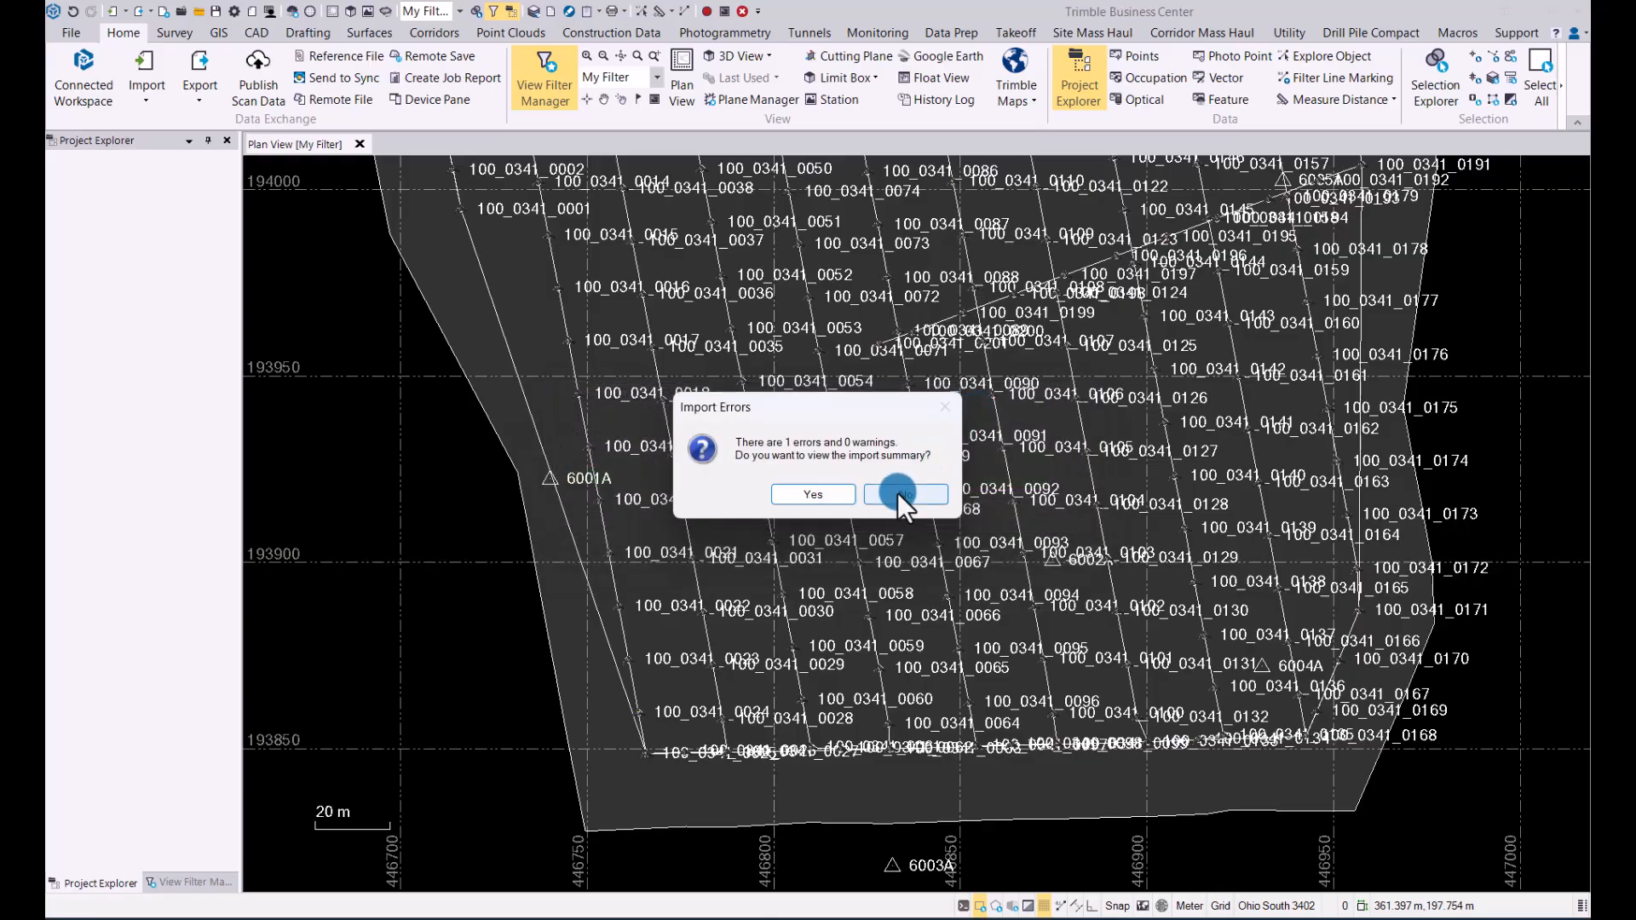
left_click(902, 494)
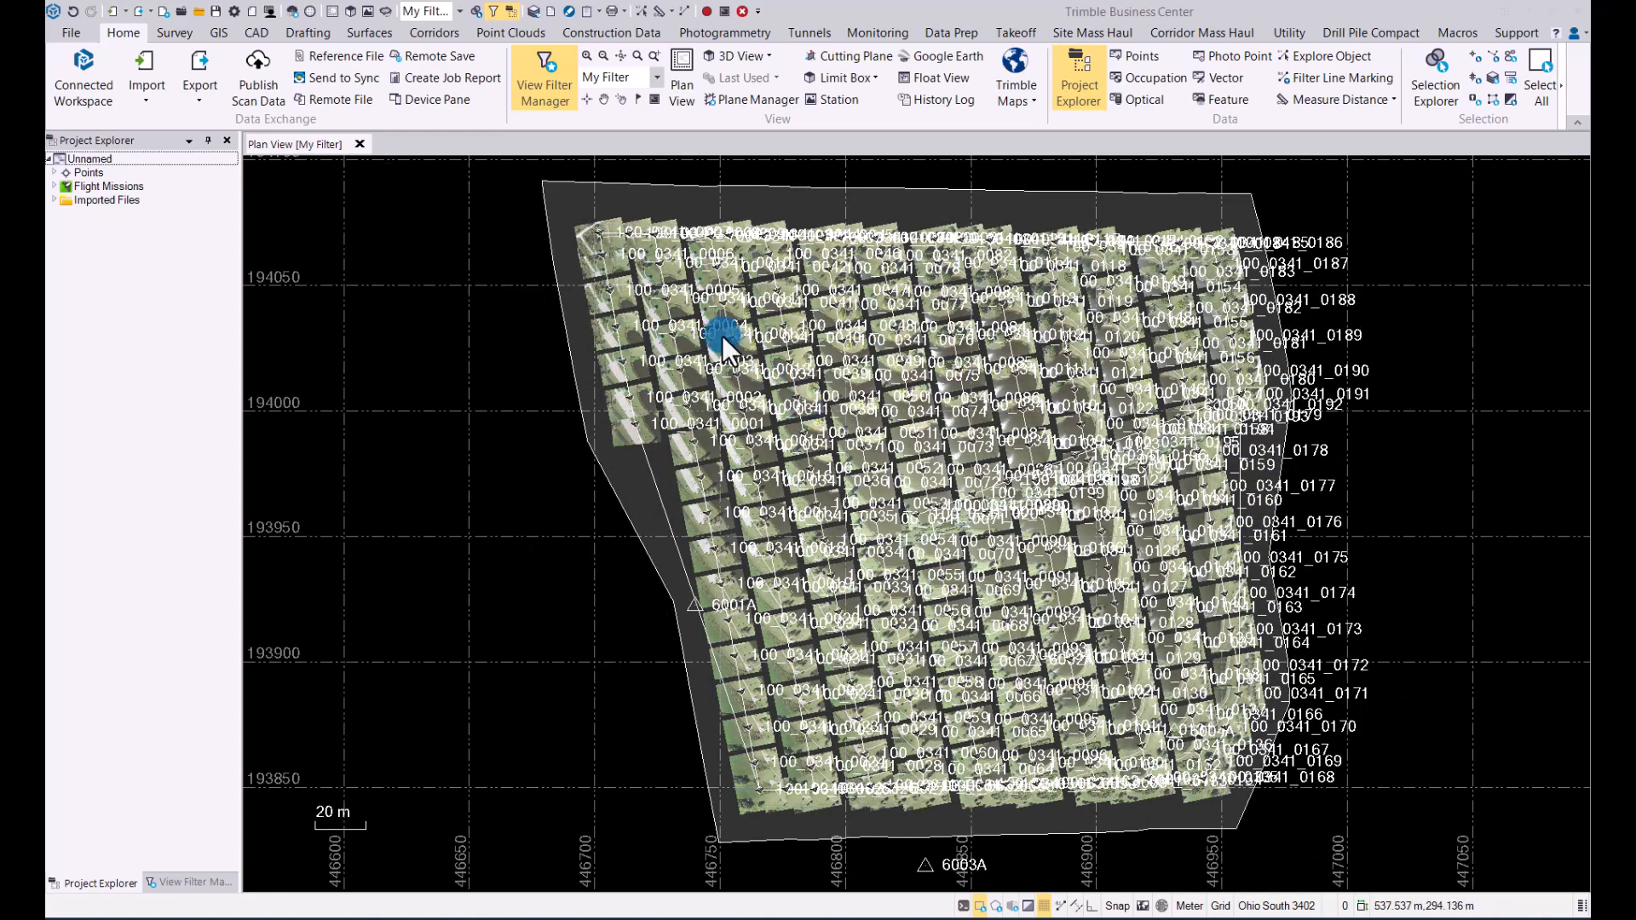
Step: Open a 3D view of the imported flight mission and control points
left_click(351, 12)
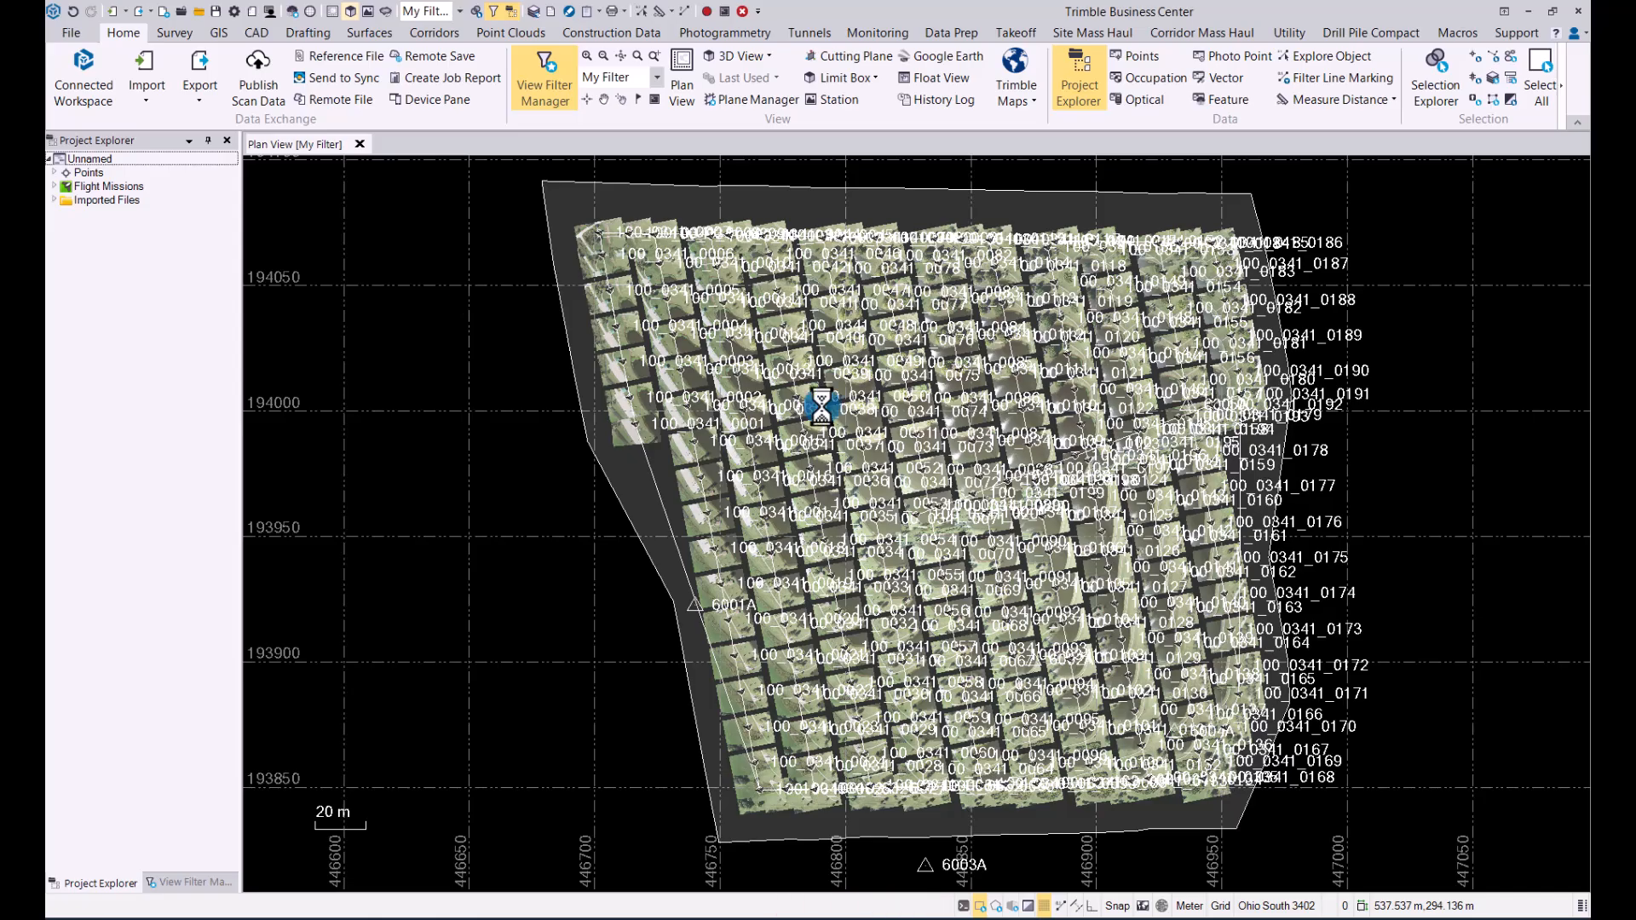
left_click_drag(821, 406, 919, 305)
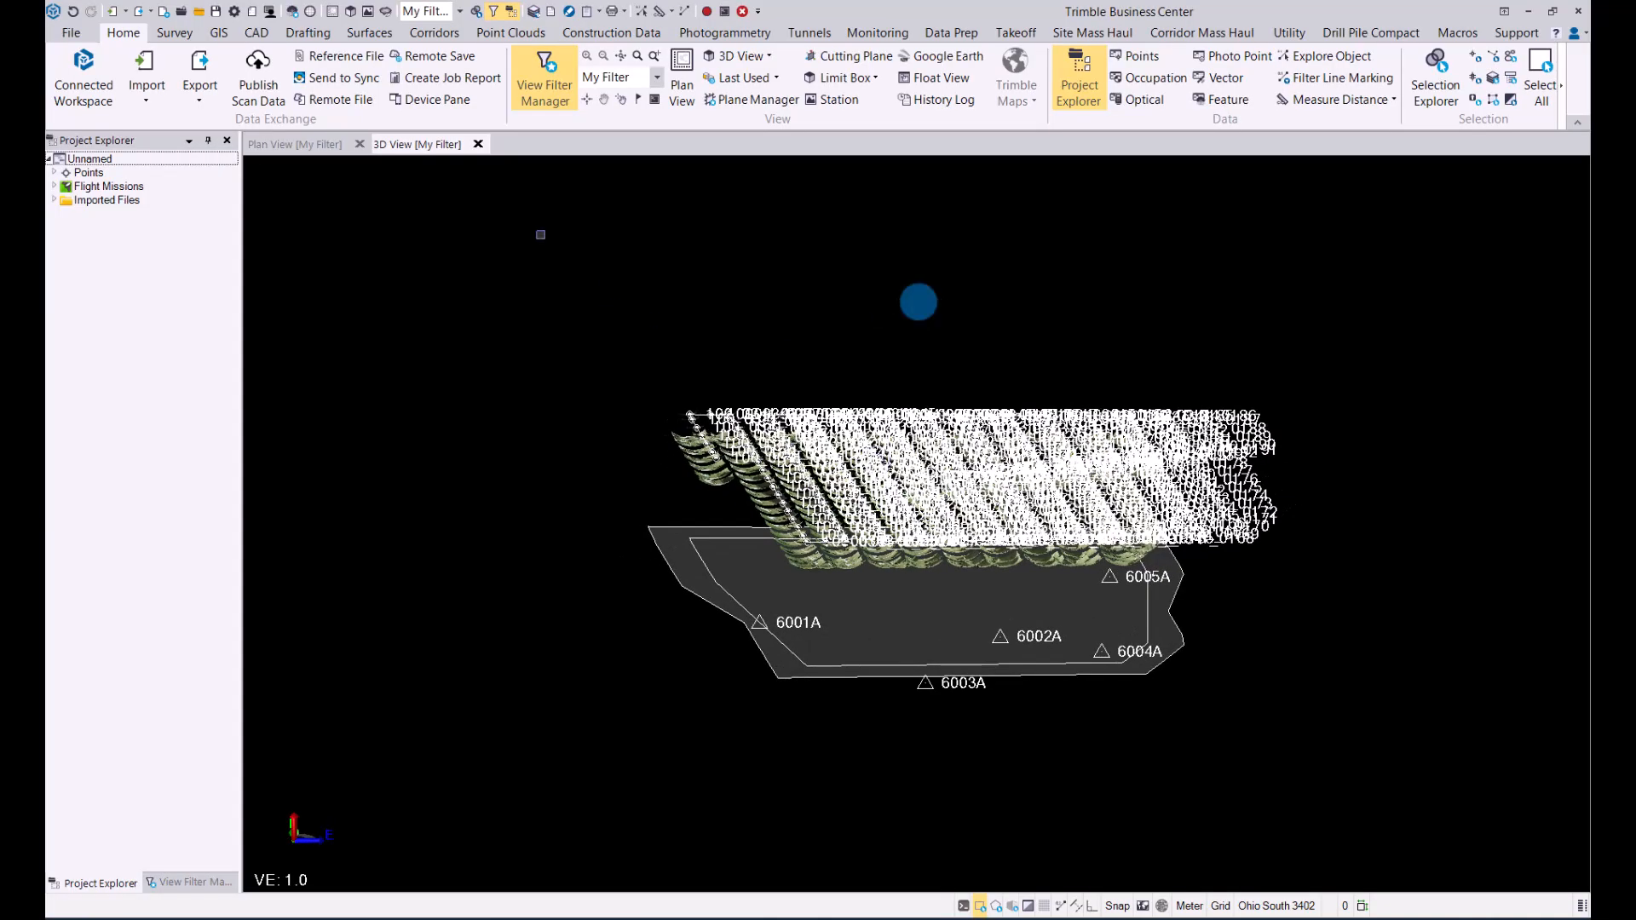
Step: Run Adjust Photo Stations on UAS Flight Mission and apply the relative and absolute adjustment without viewing its report
left_click(720, 33)
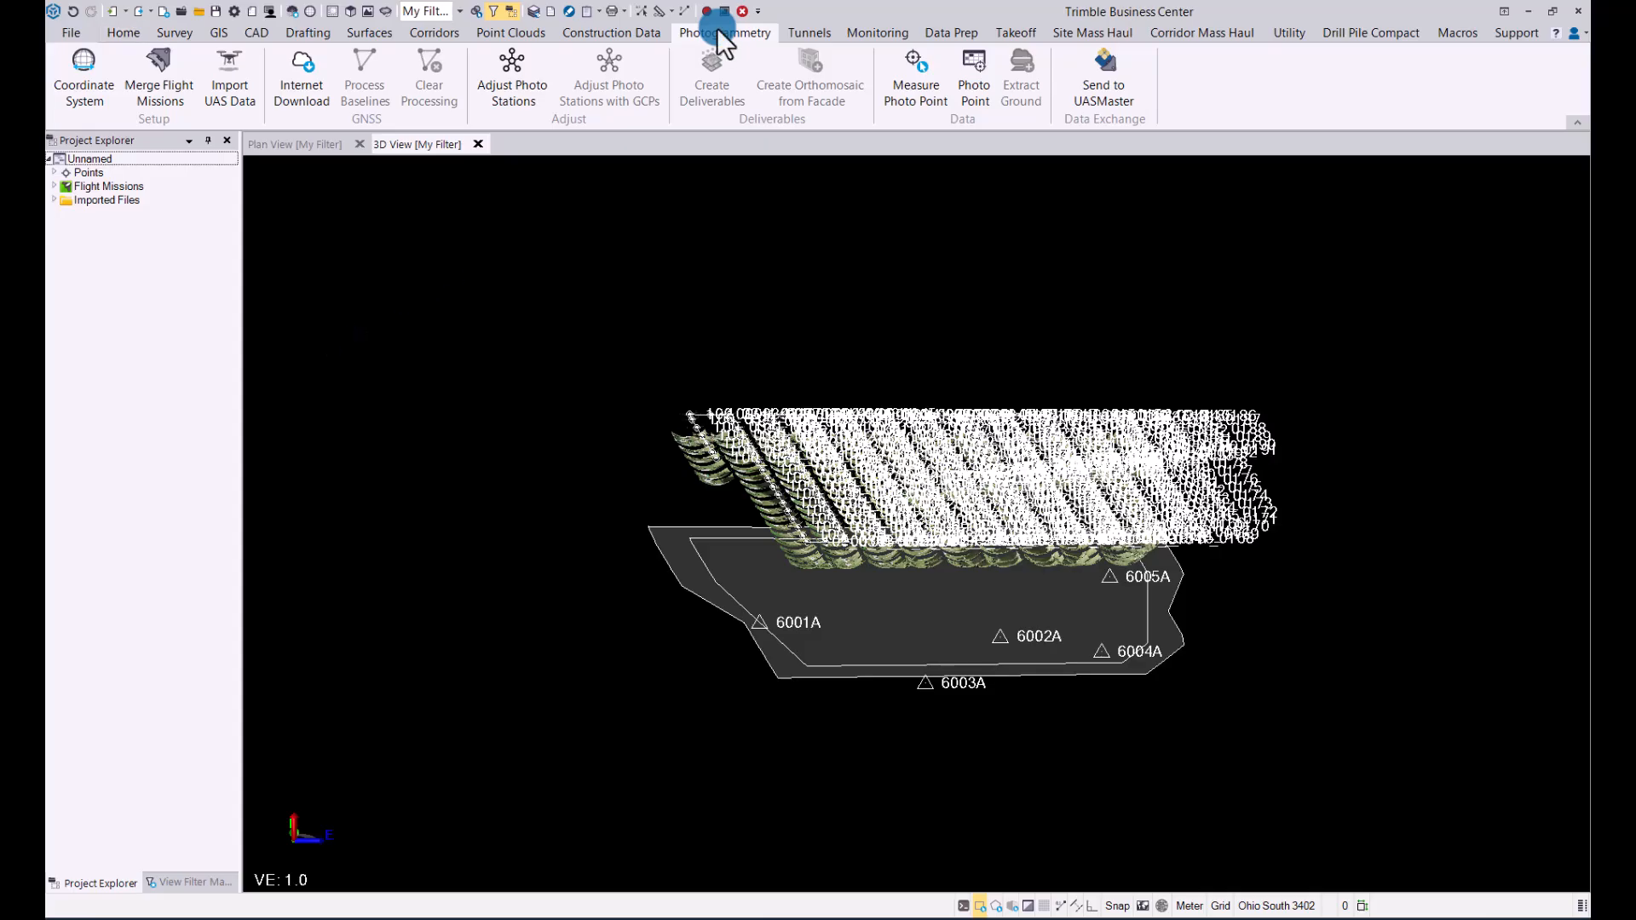
left_click(518, 72)
left_click(518, 67)
left_click(1443, 870)
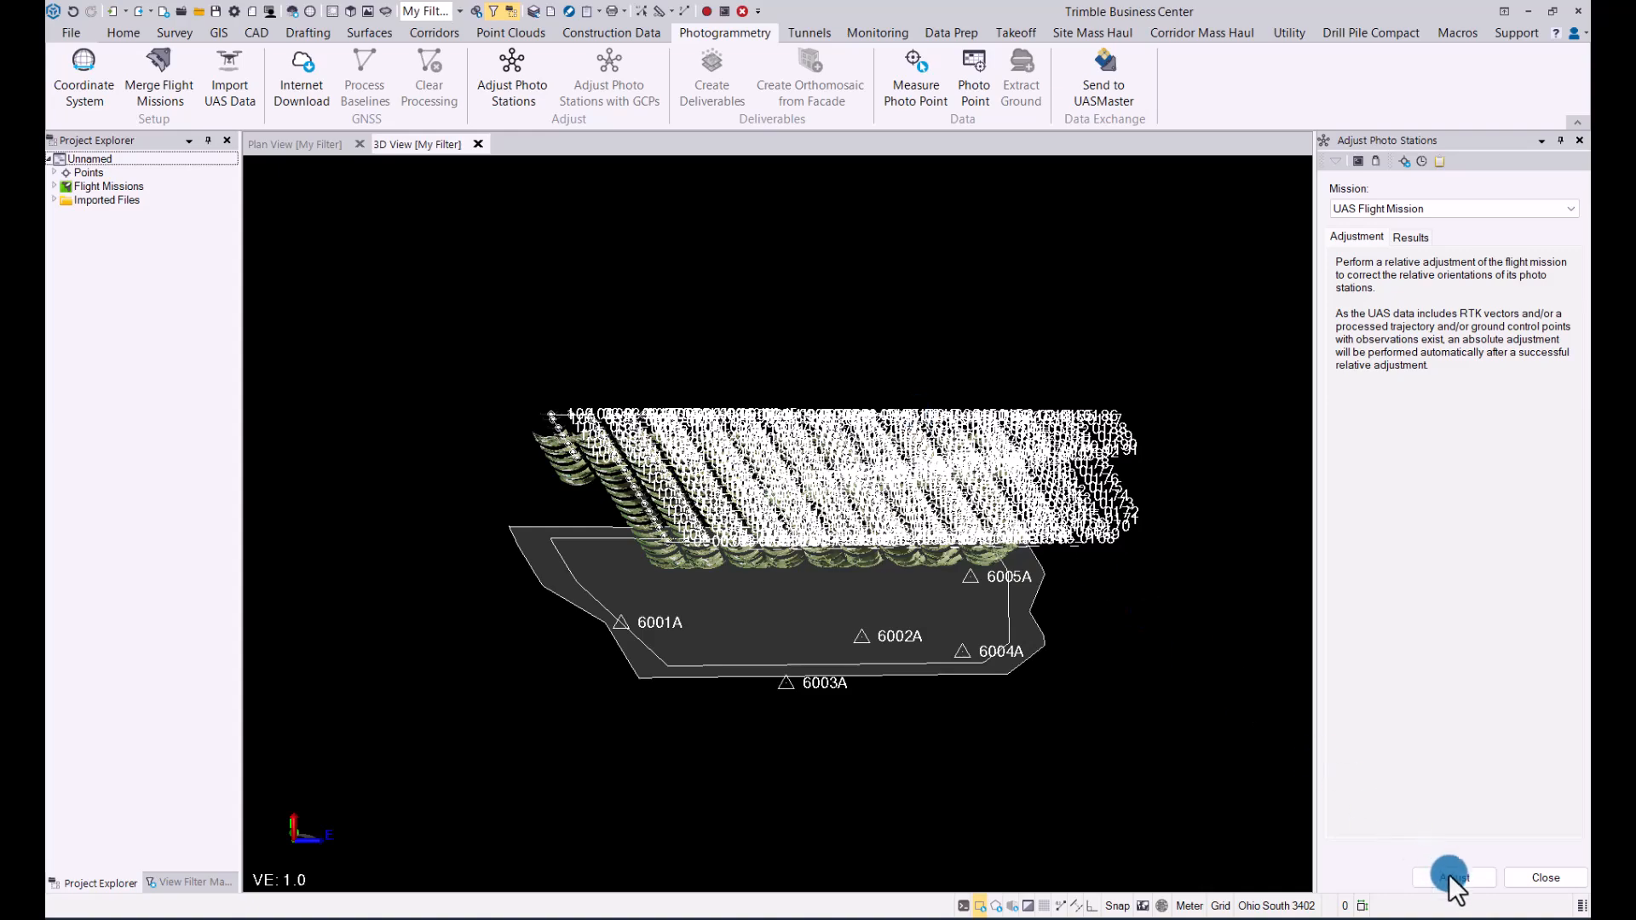
left_click(902, 458)
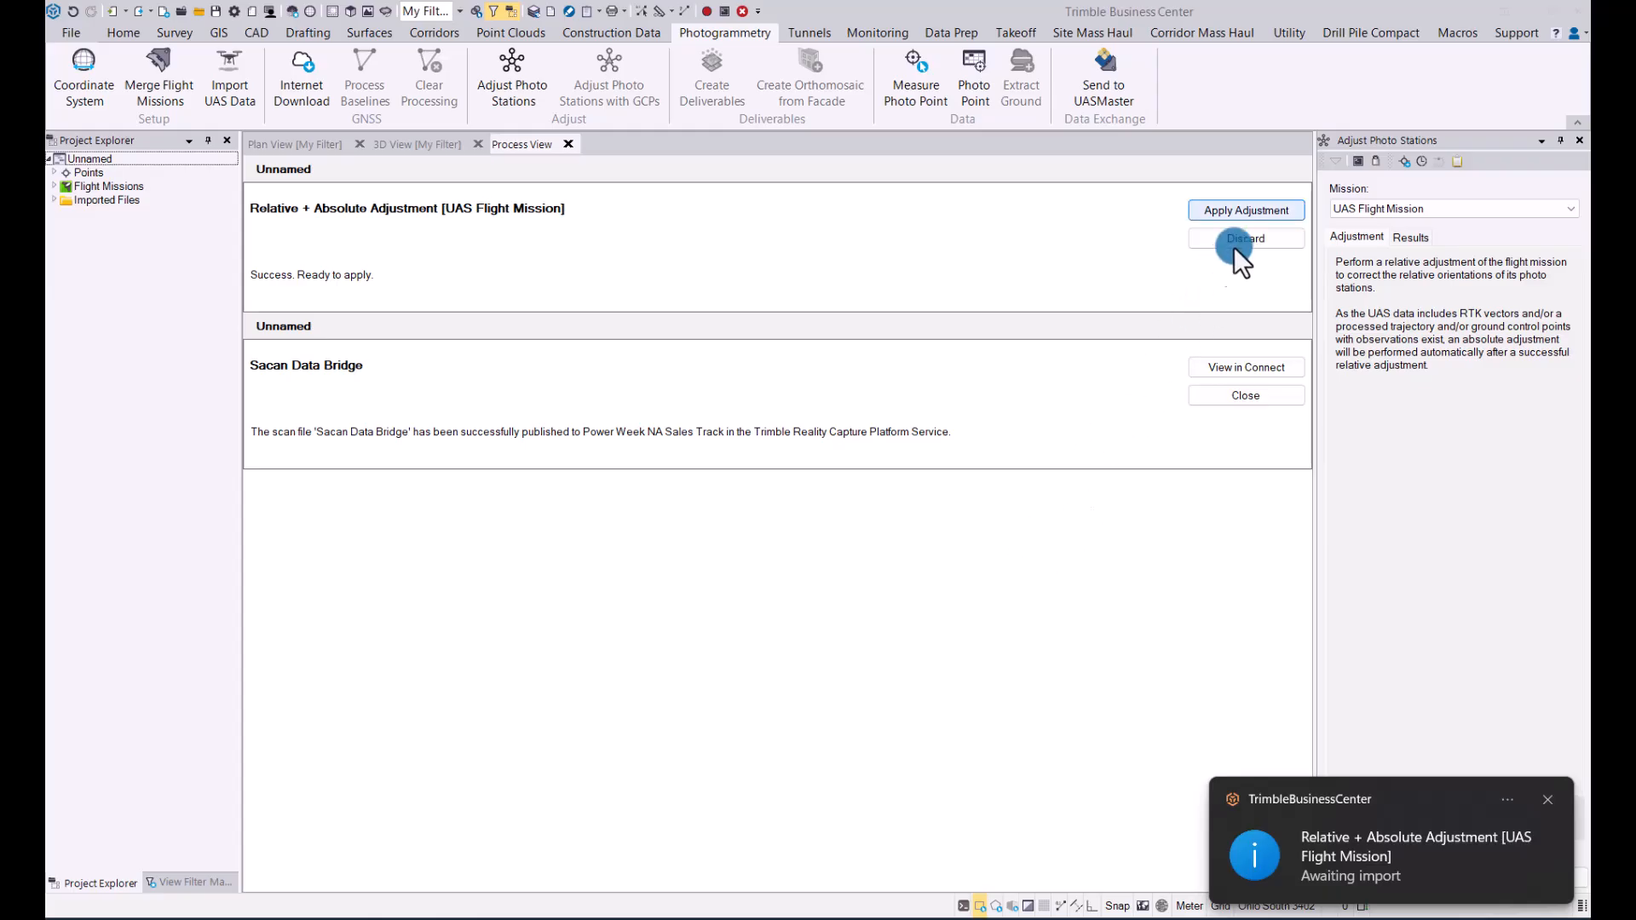
left_click(1254, 211)
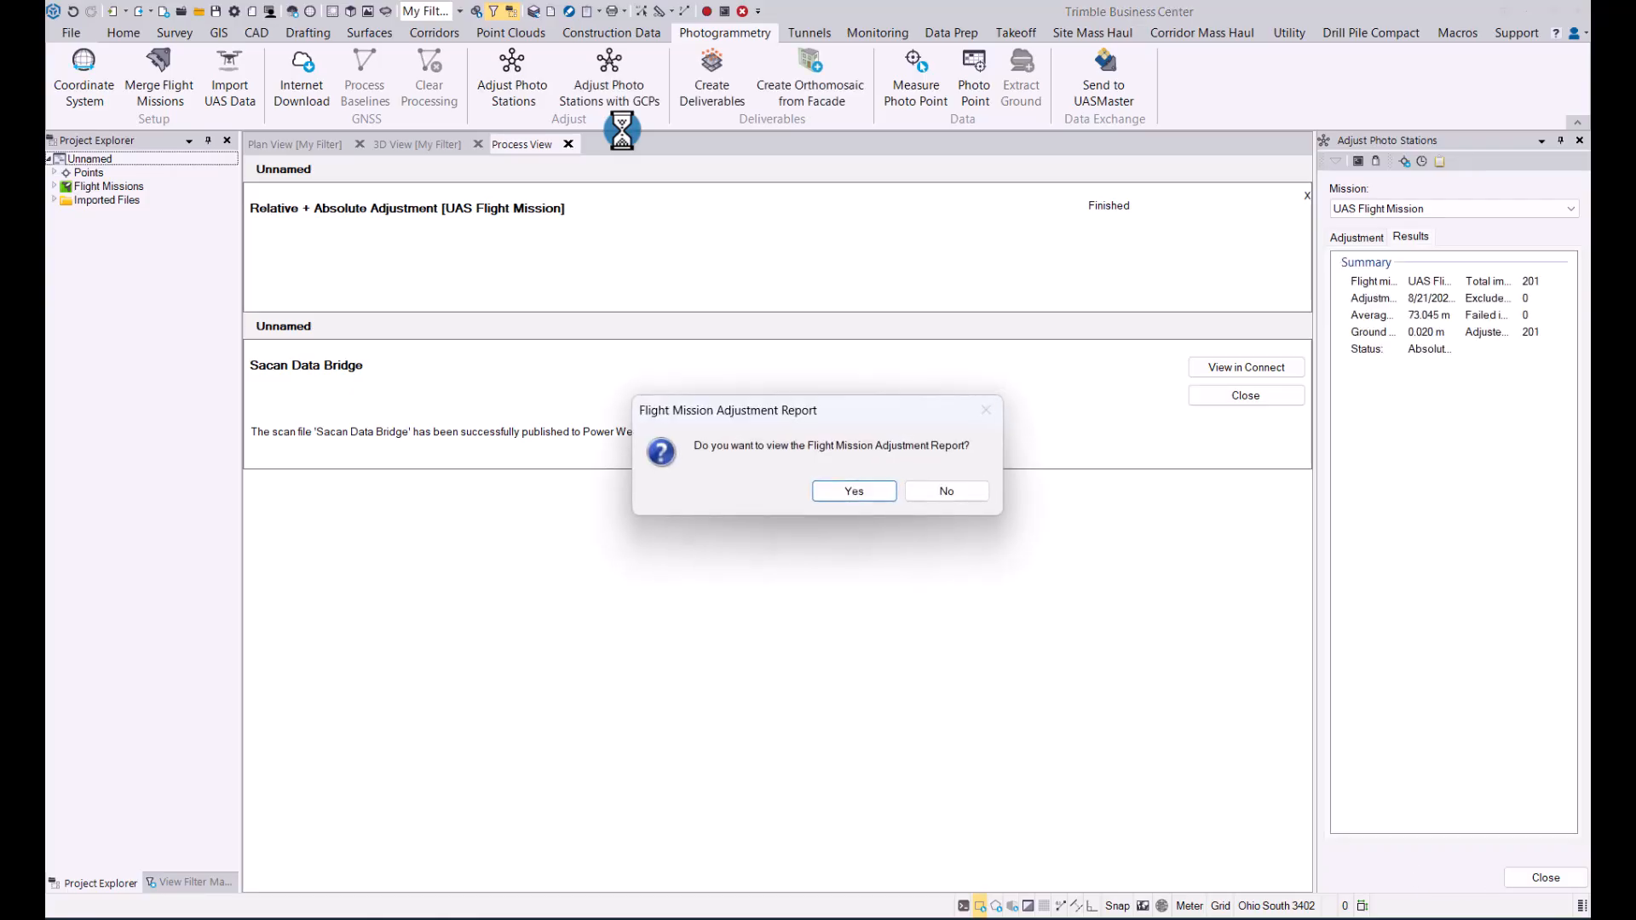
left_click(950, 494)
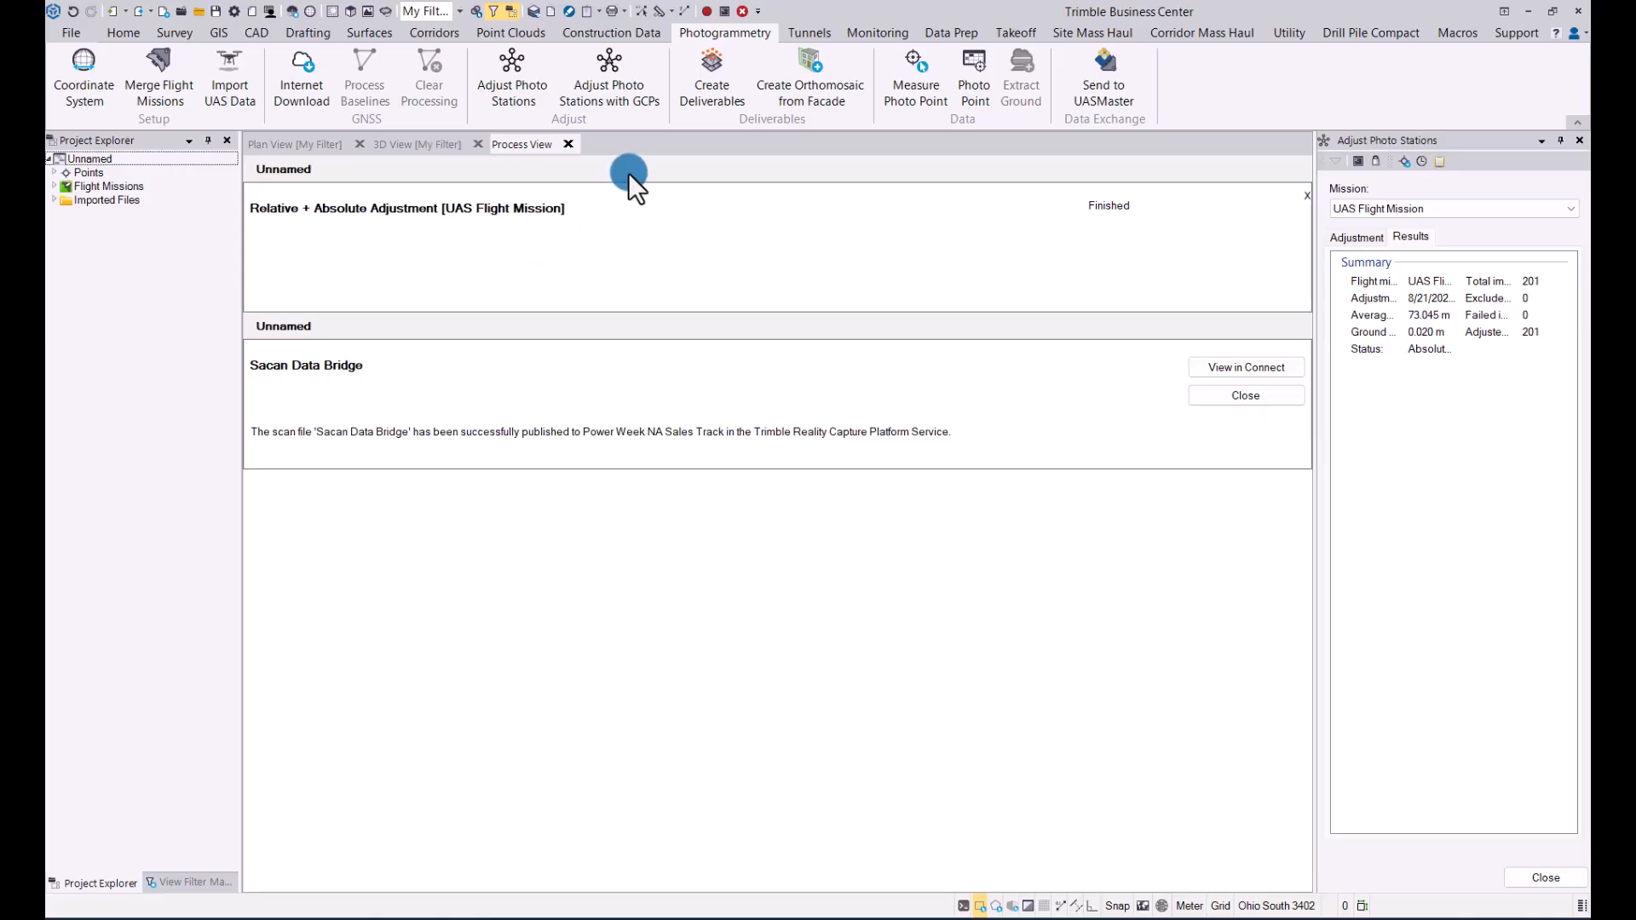
Step: Set up the absolute adjustment in Adjust Photo Stations with GCPs for UAS Flight Mission, adding control point 6001A
left_click(418, 144)
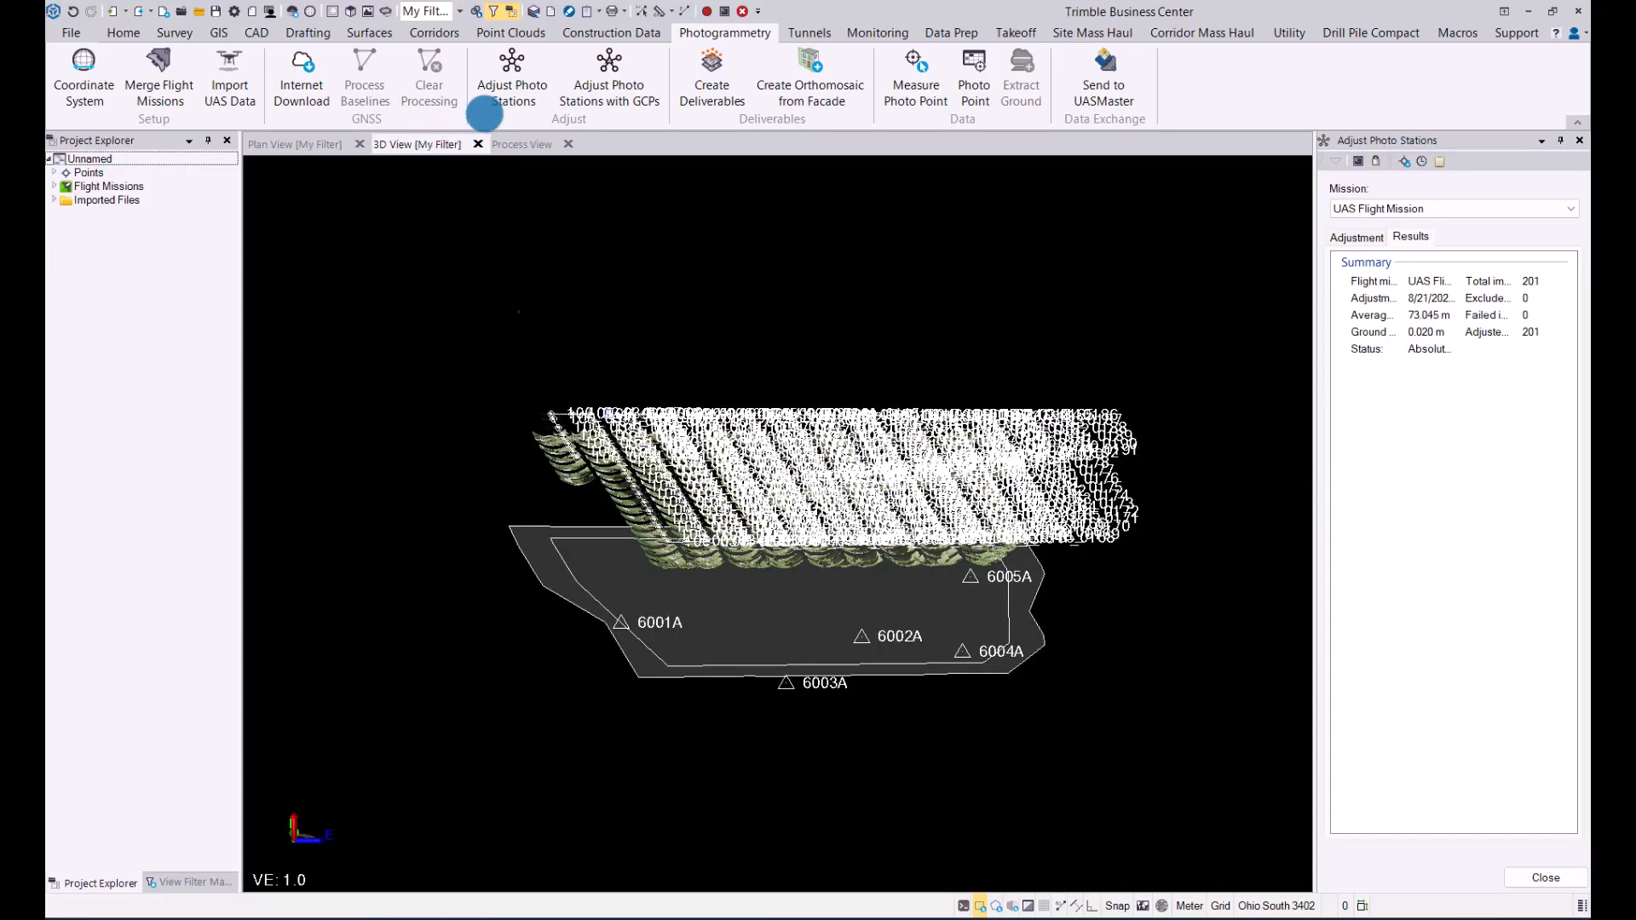
left_click(608, 58)
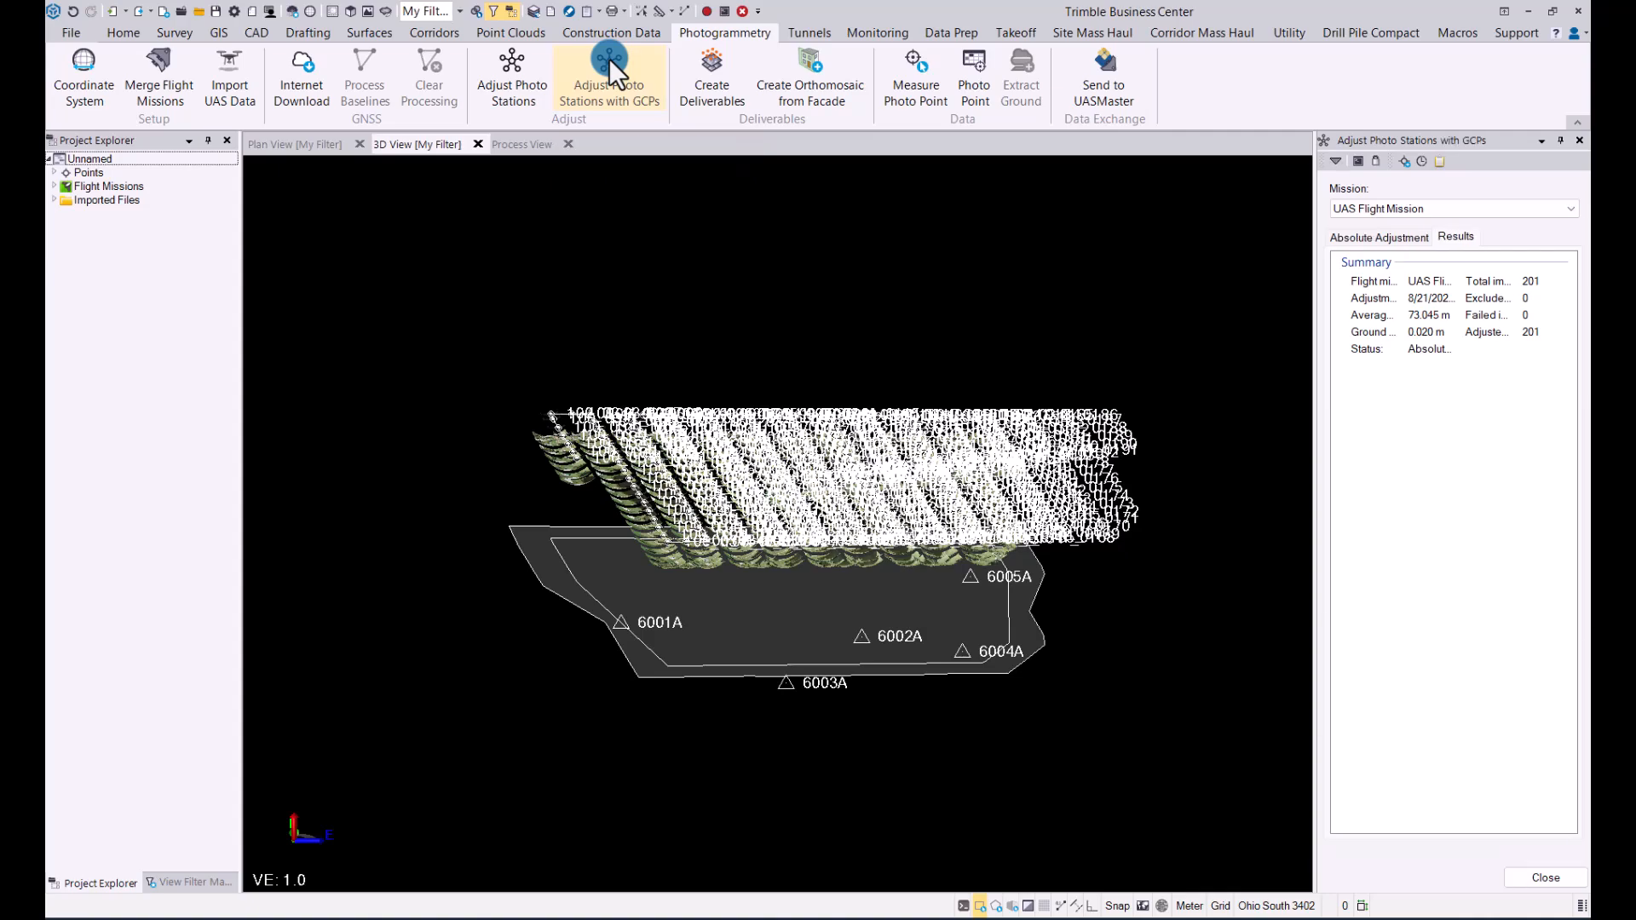
left_click(1373, 239)
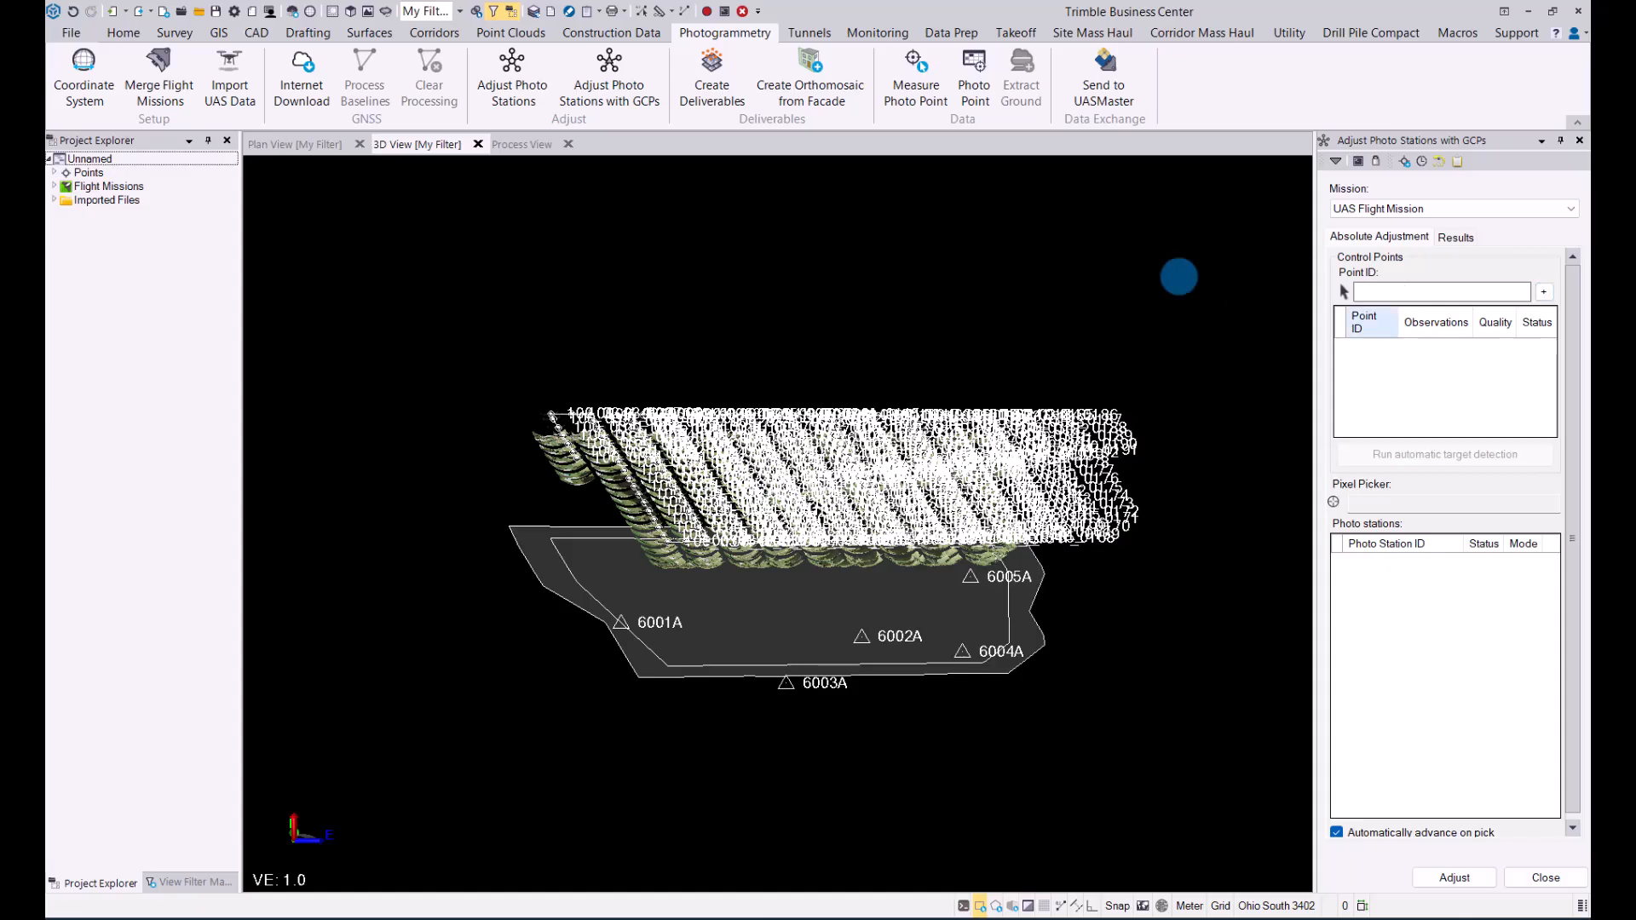
left_click(54, 173)
scroll(53, 175, "down", 2)
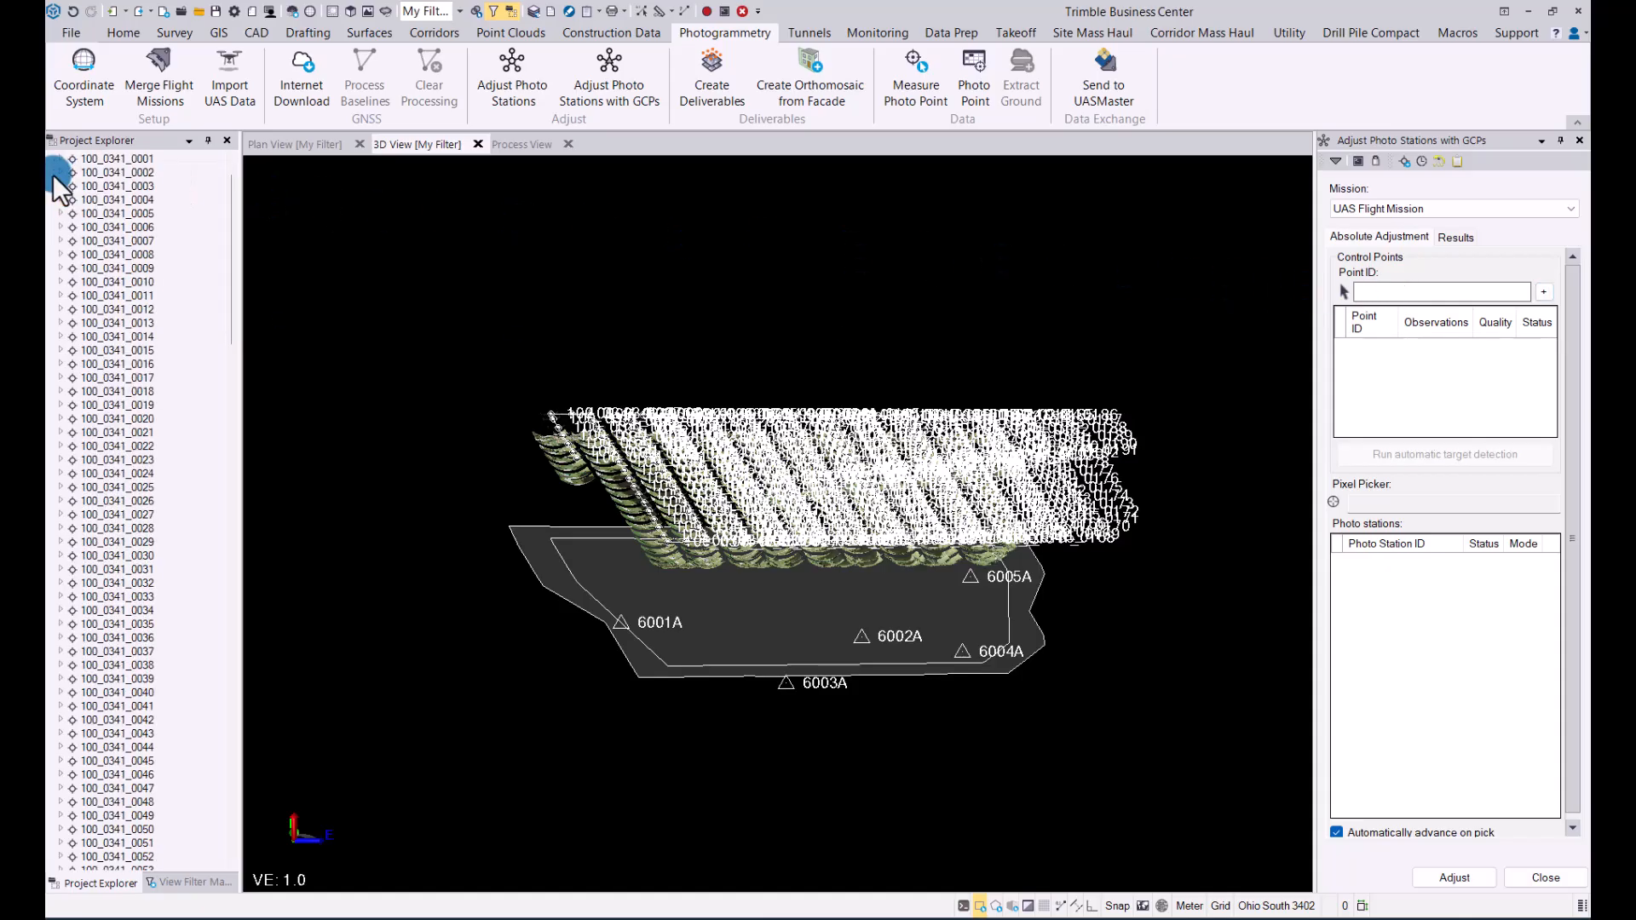
left_click_drag(226, 310, 225, 828)
left_click(1429, 290)
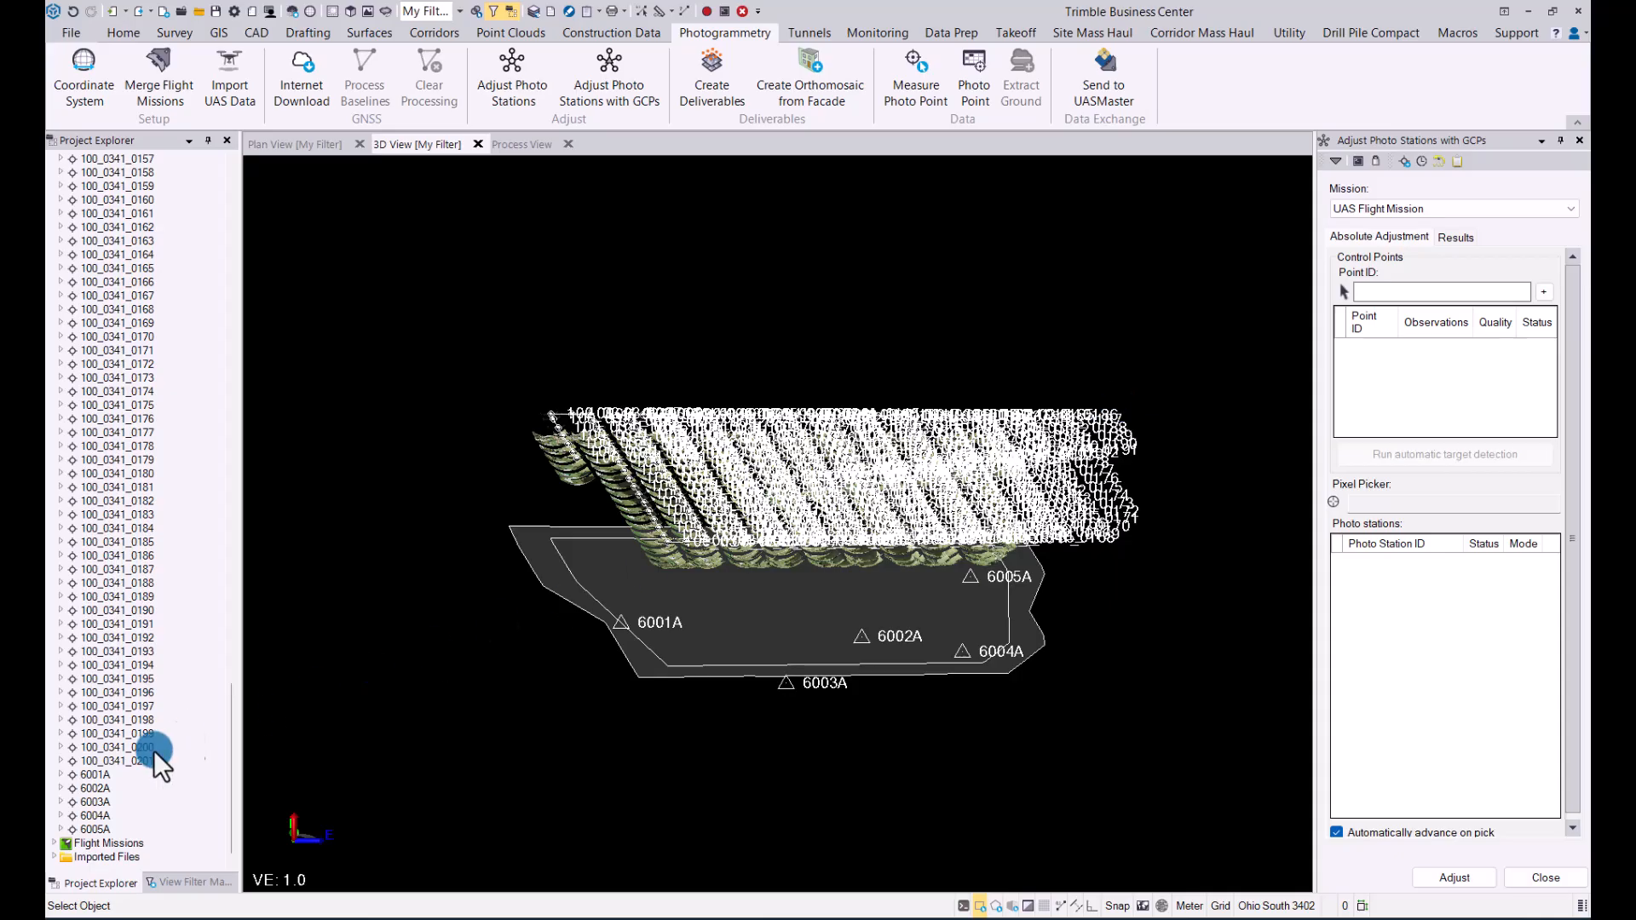
left_click(86, 775)
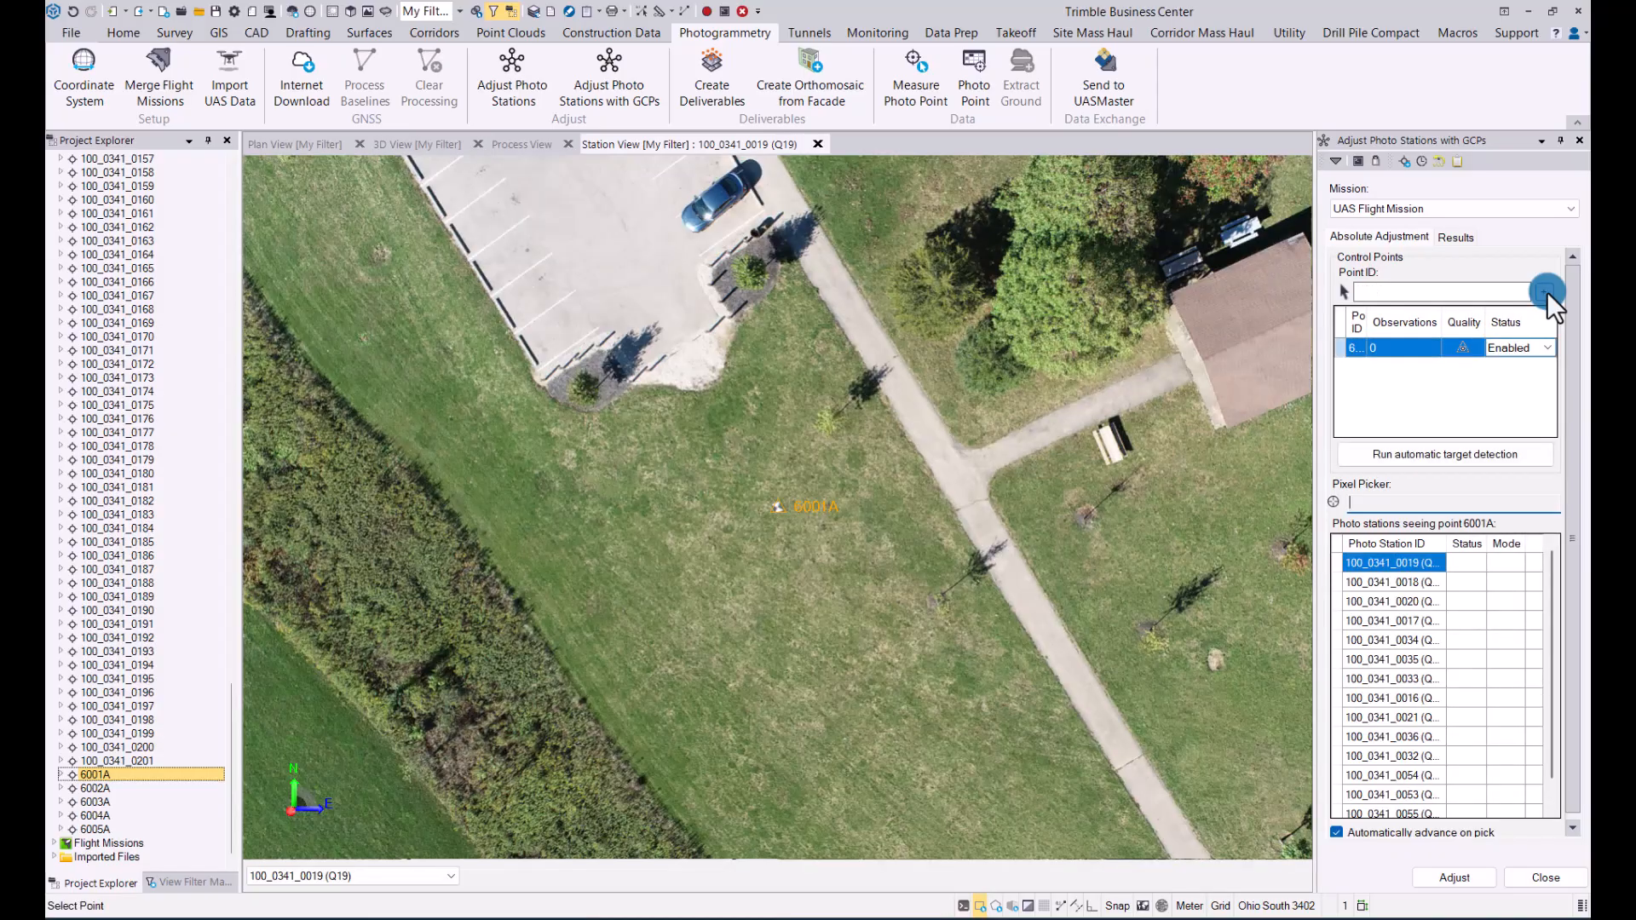
left_click(1414, 456)
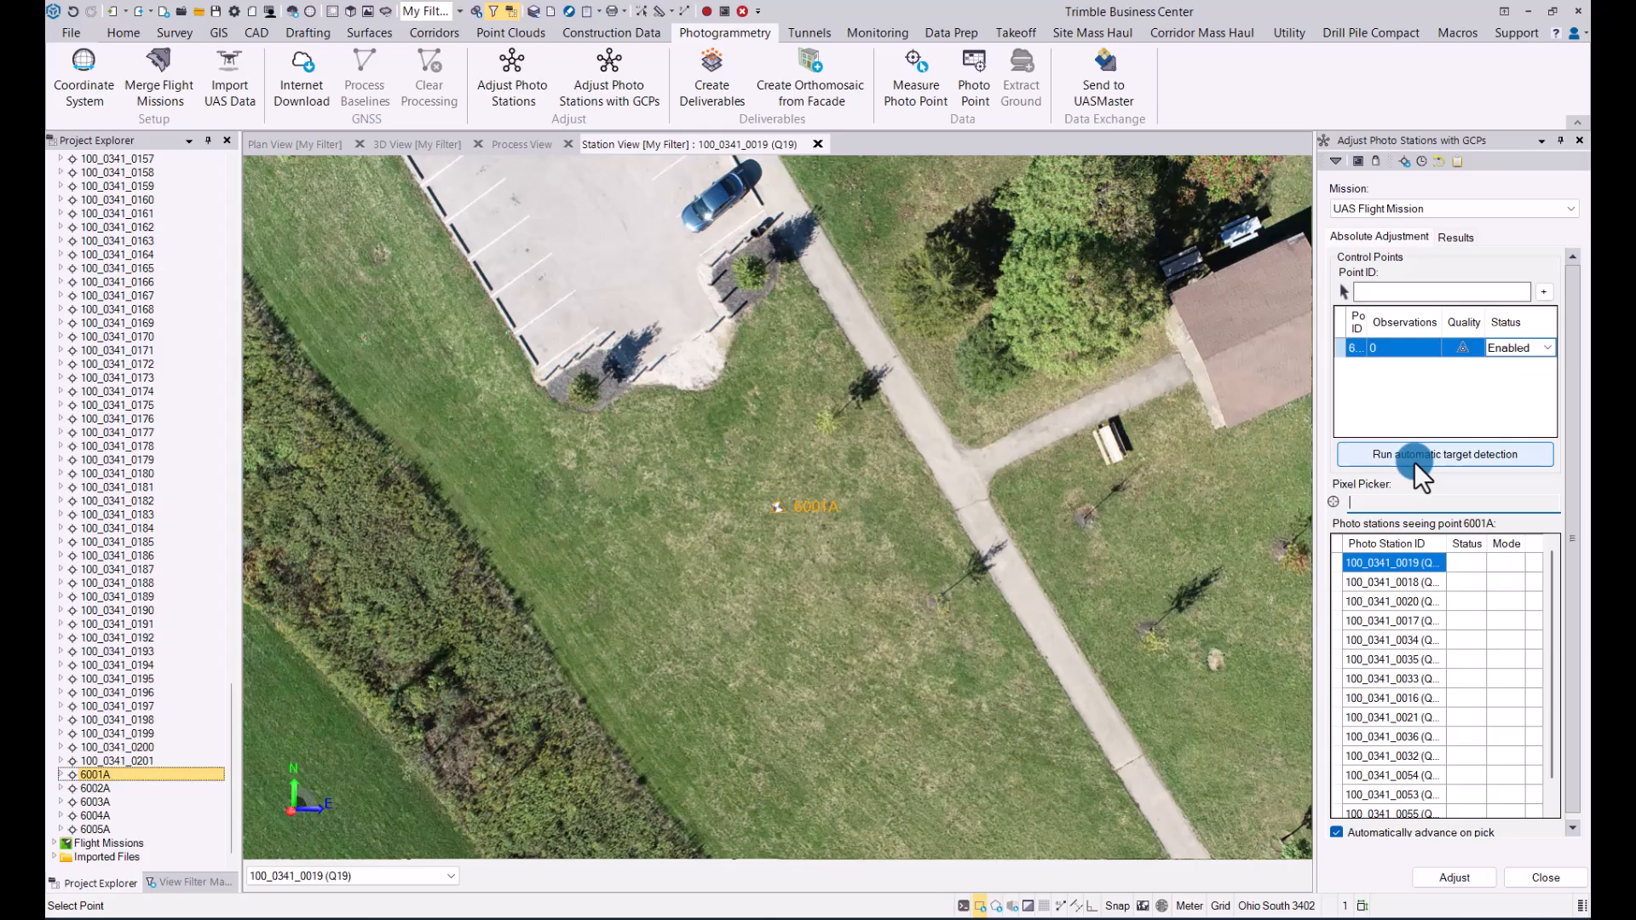
Step: Add points 6002A and 6004A to the control points of the absolute adjustment
left_click(1391, 290)
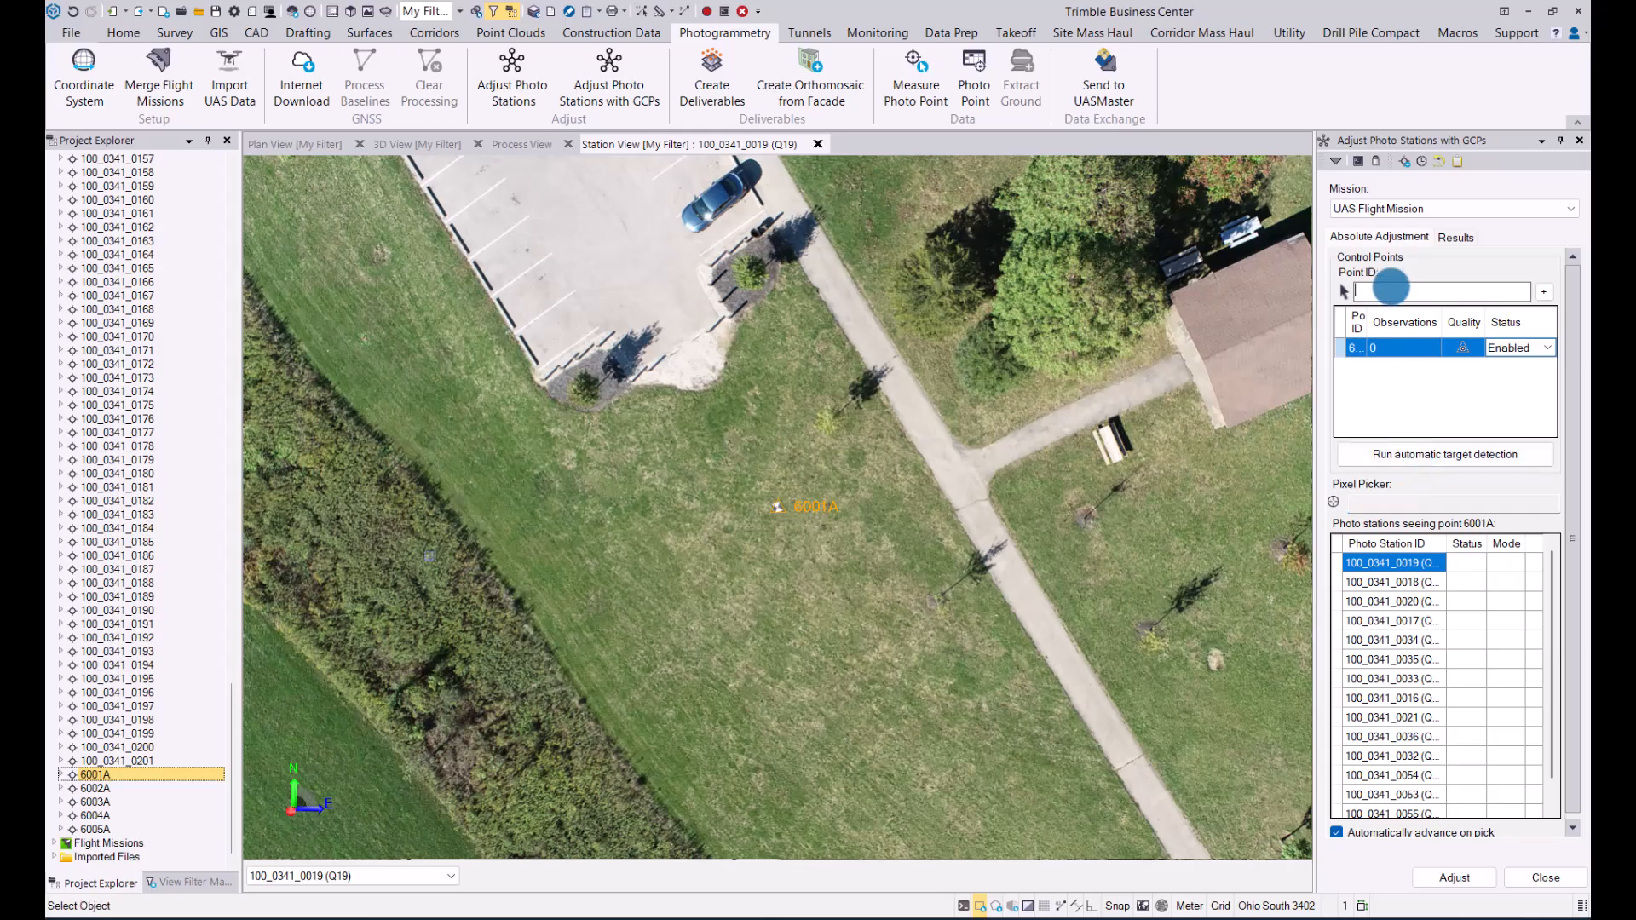
left_click(544, 617)
left_click(99, 790)
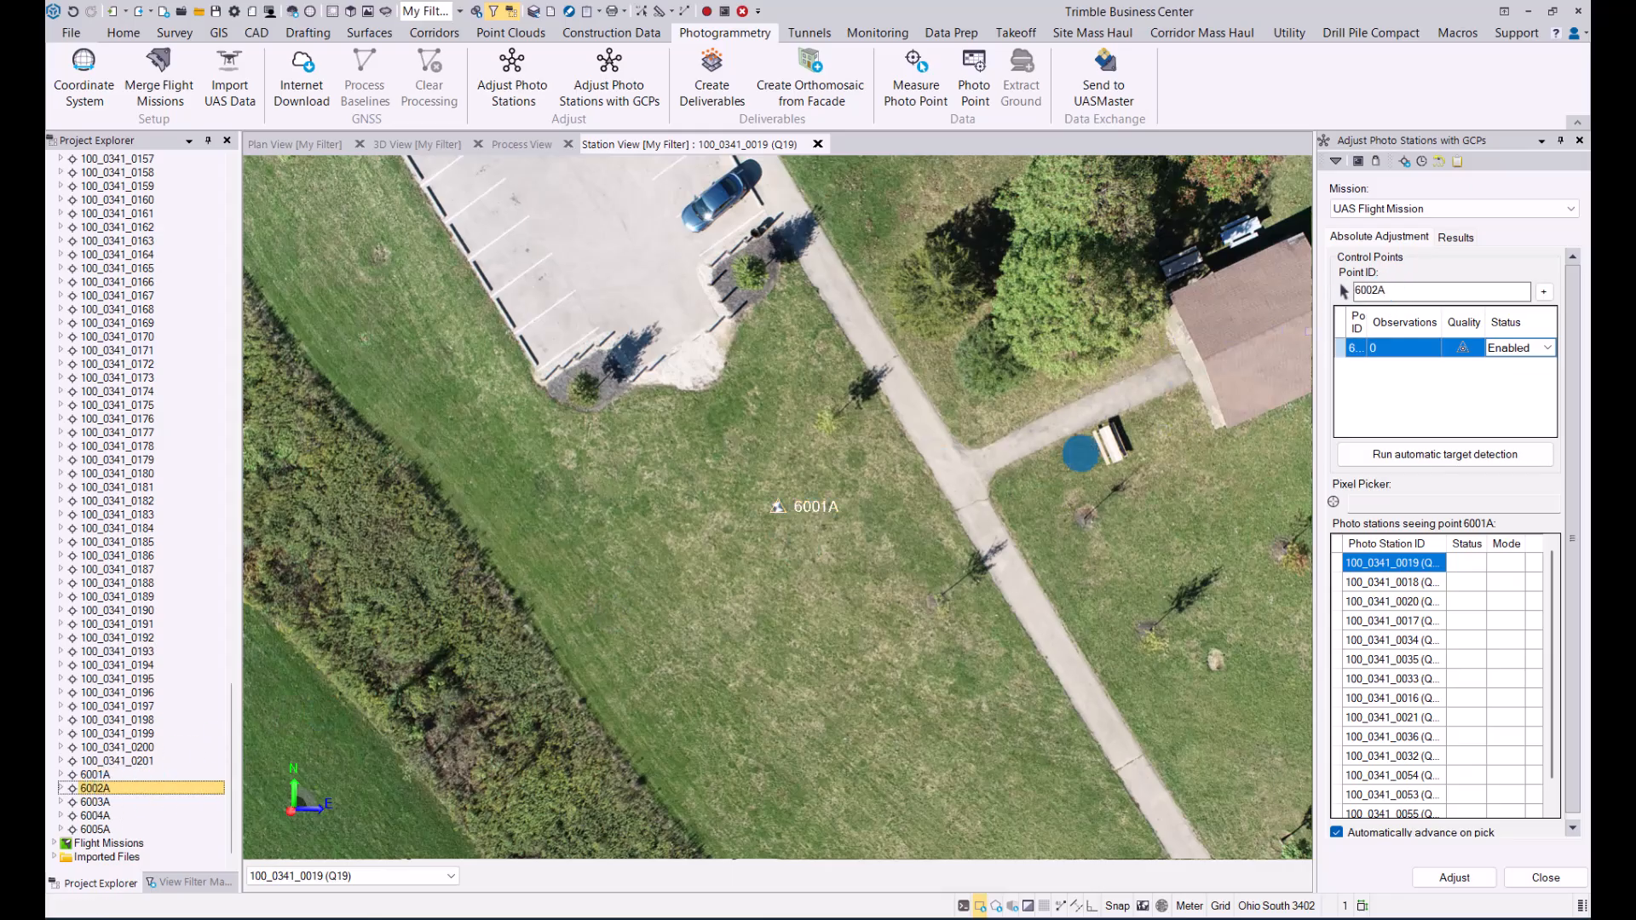
left_click(1544, 292)
left_click(1445, 451)
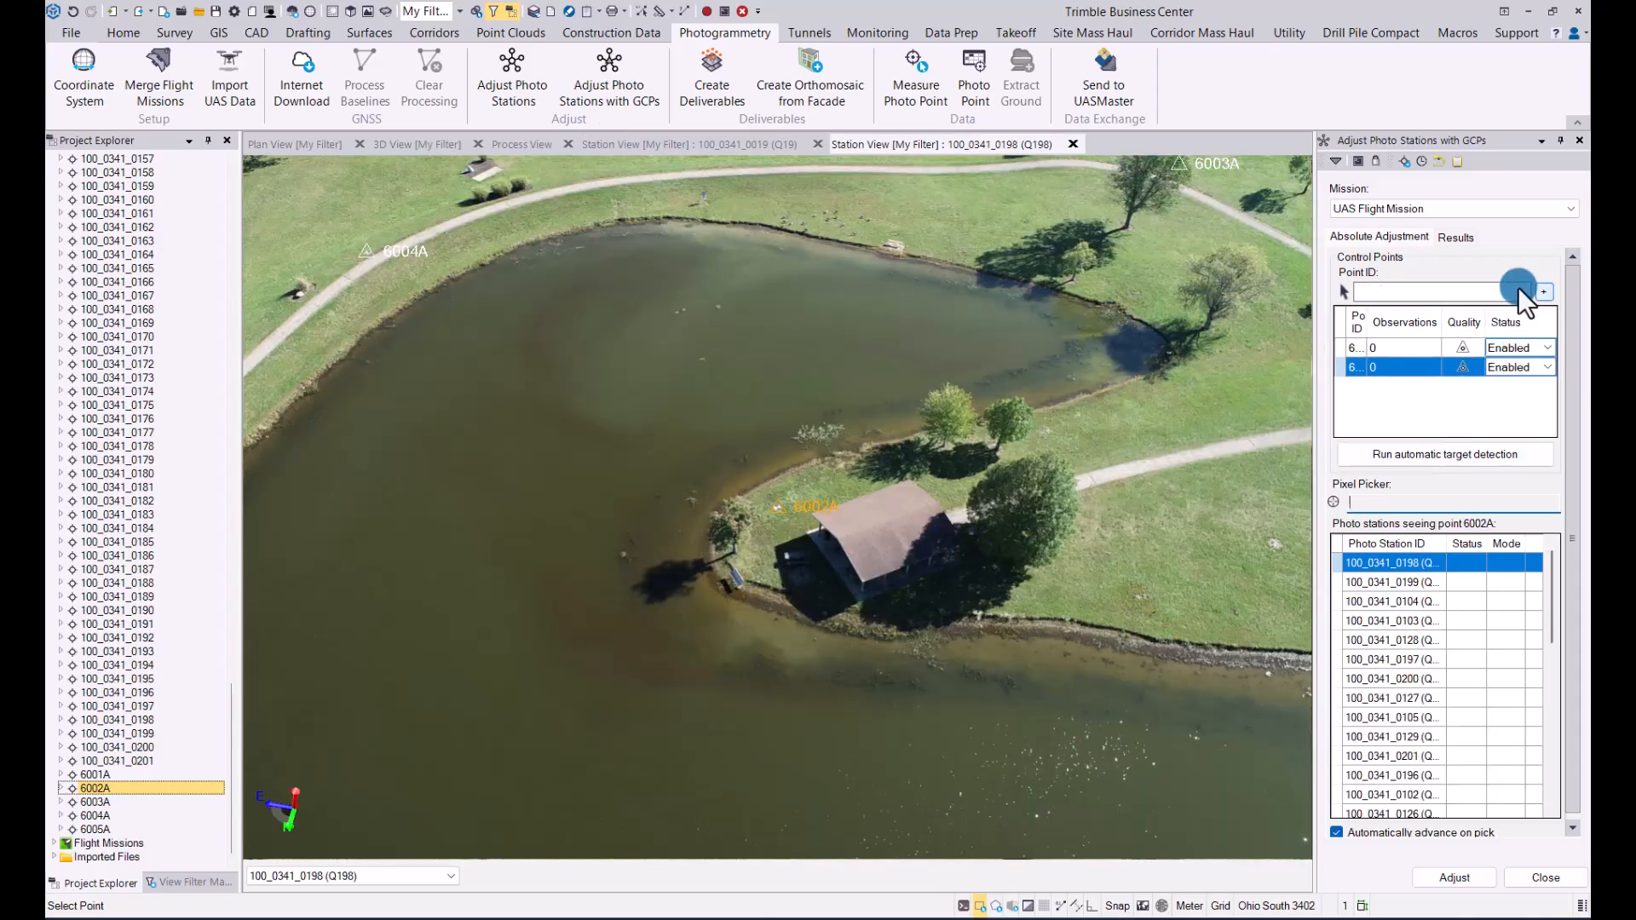
left_click(93, 816)
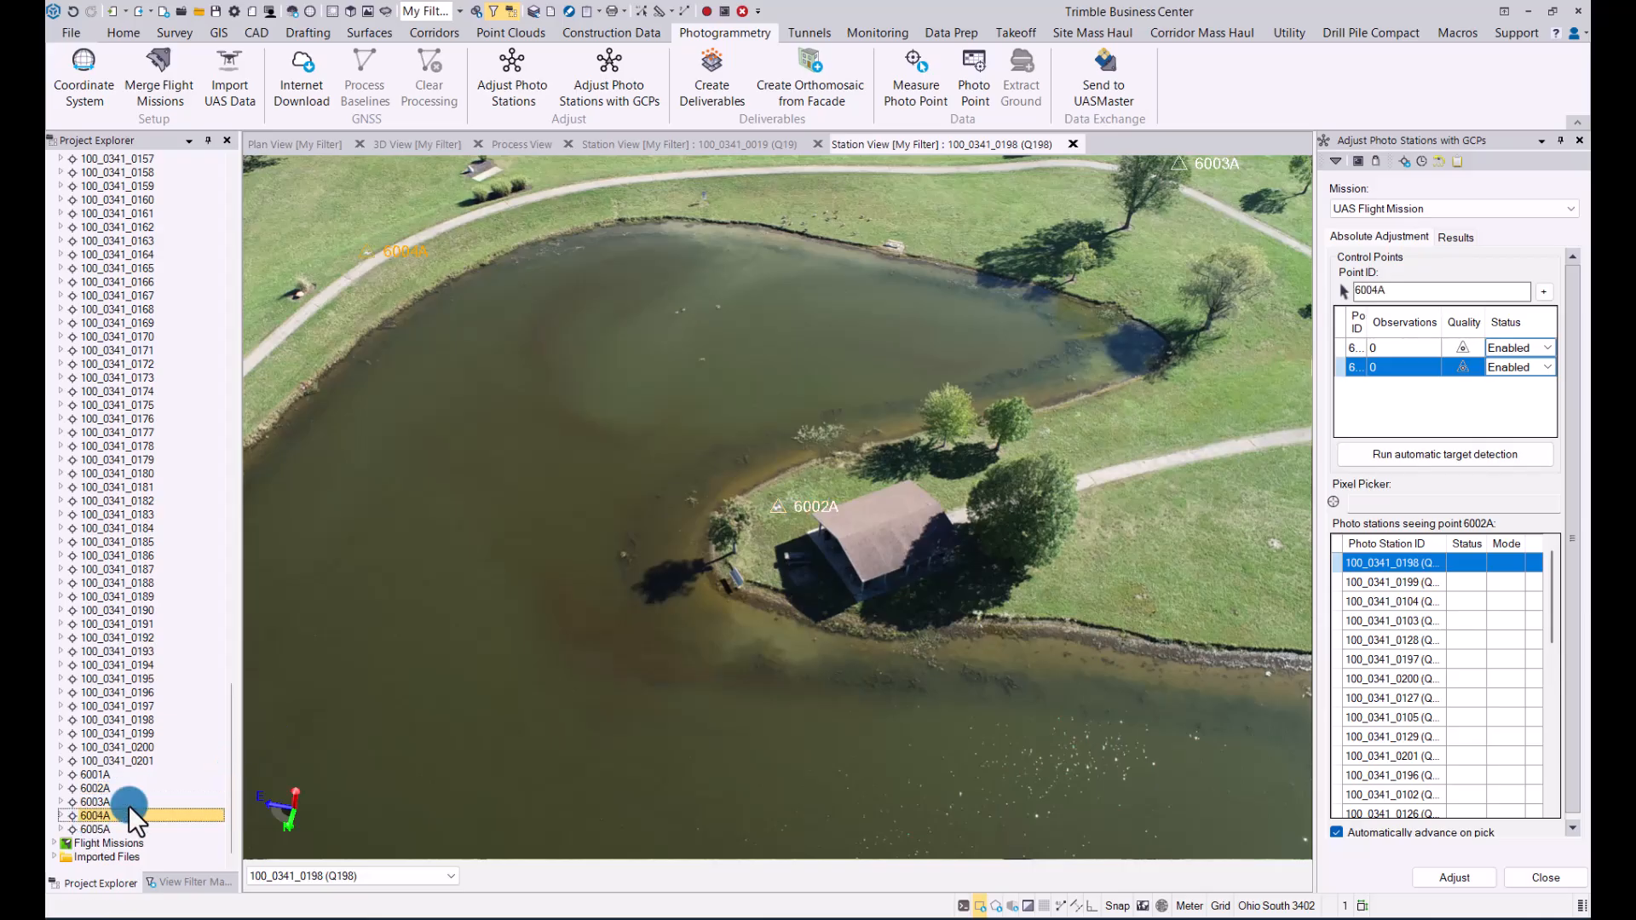
left_click(1545, 293)
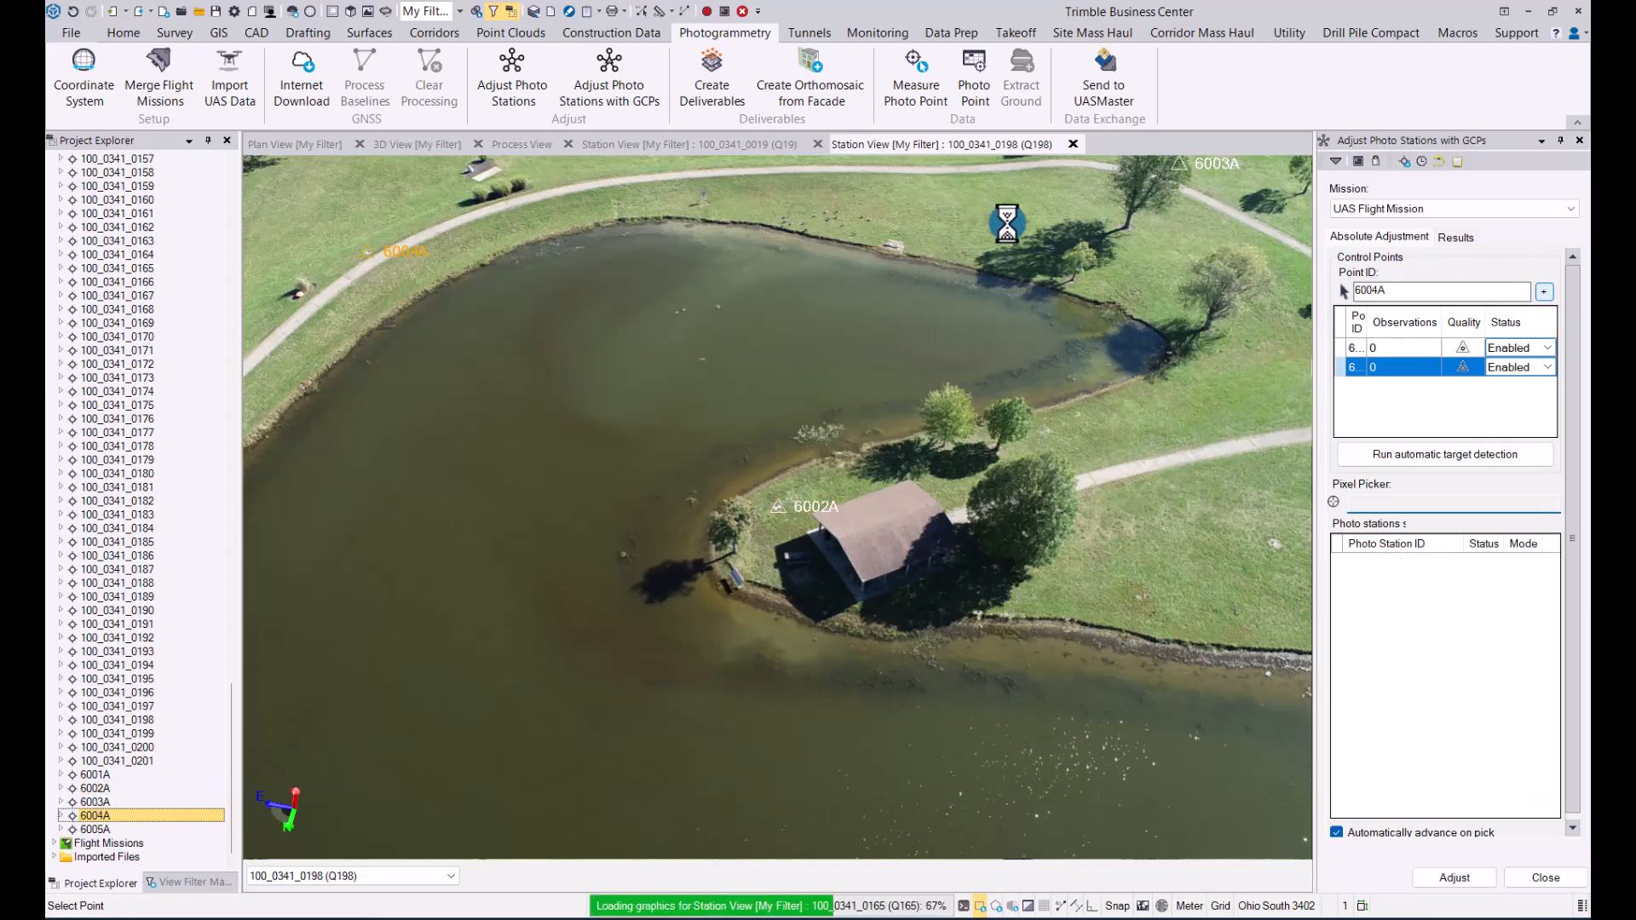
Step: Review the station view of photo 100_0341_0019 around point 6001A, and return to the 3D view
left_click(396, 141)
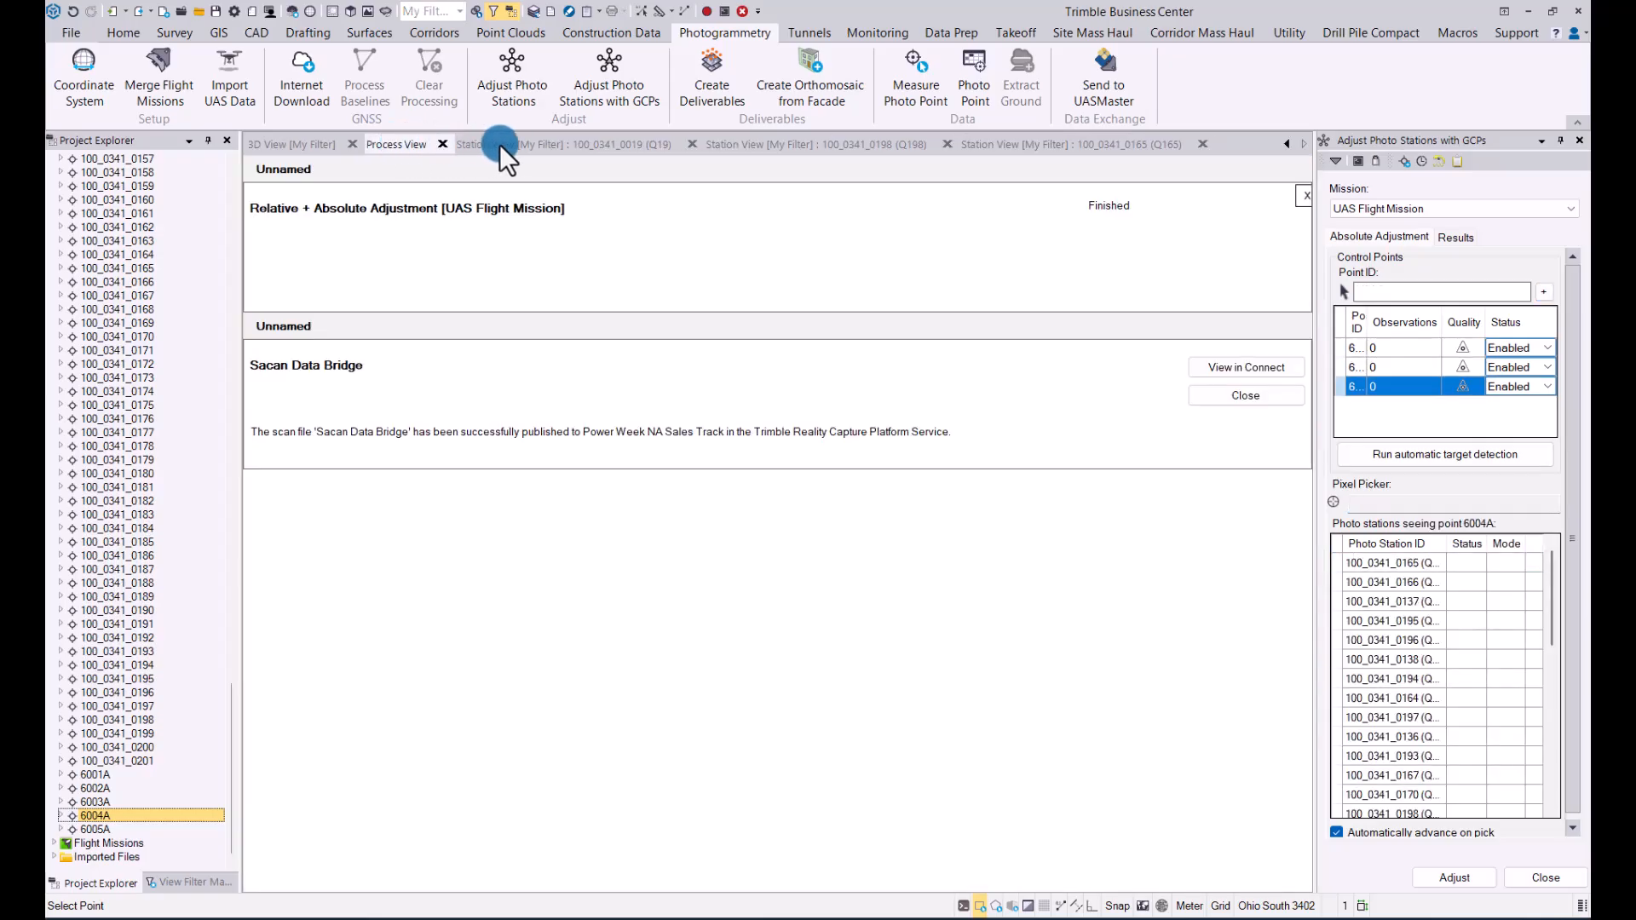
left_click(499, 145)
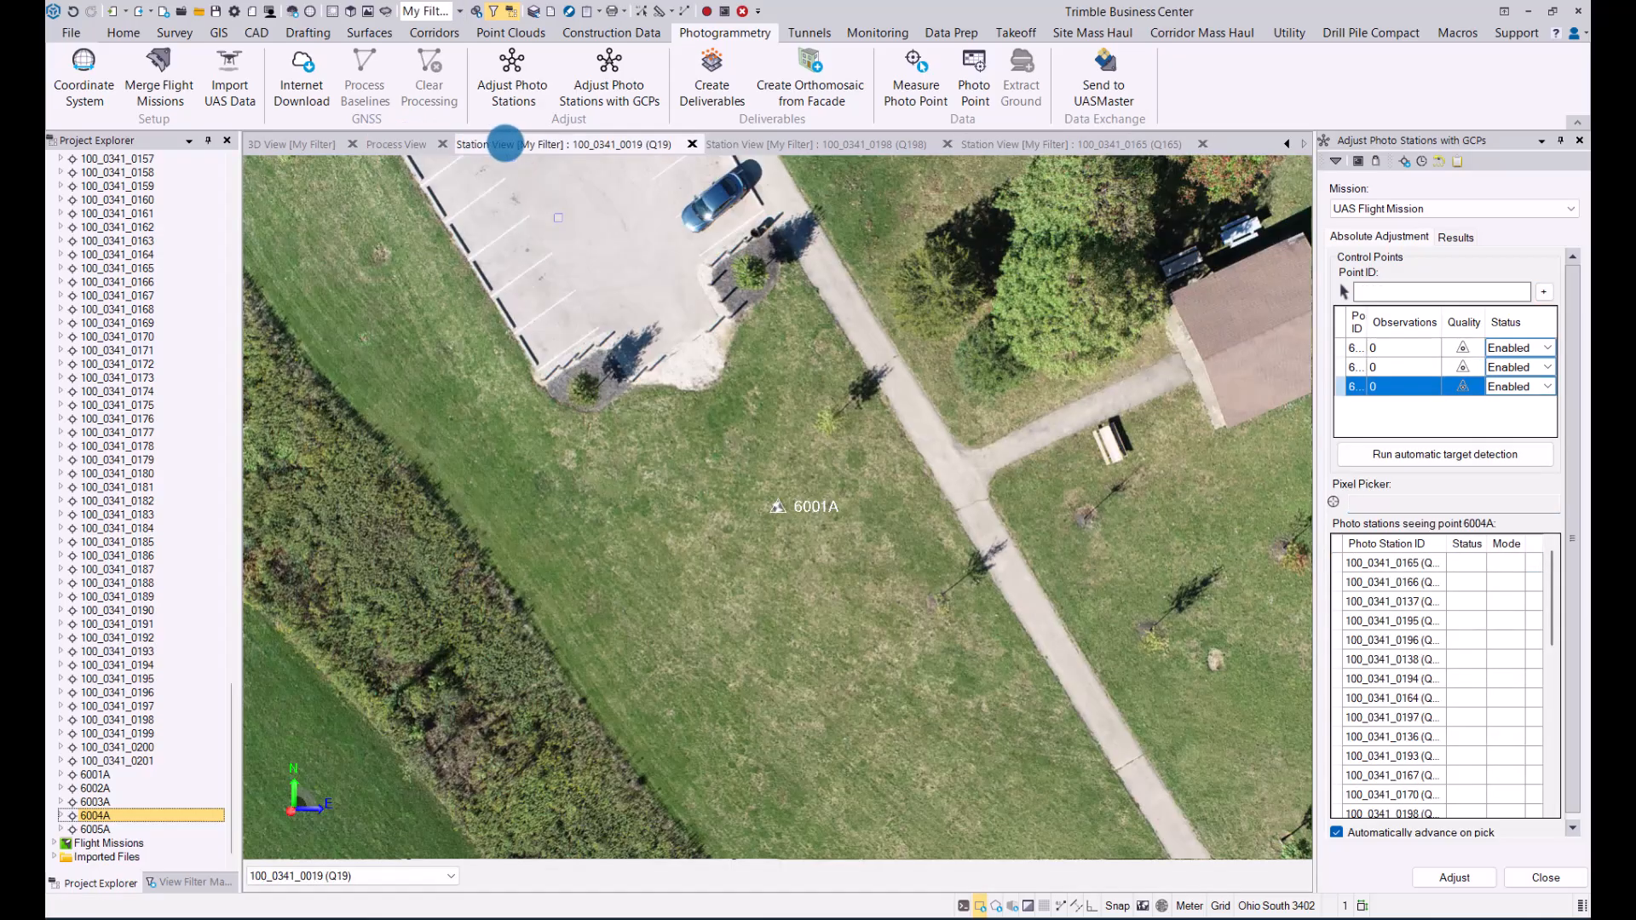
left_click(293, 142)
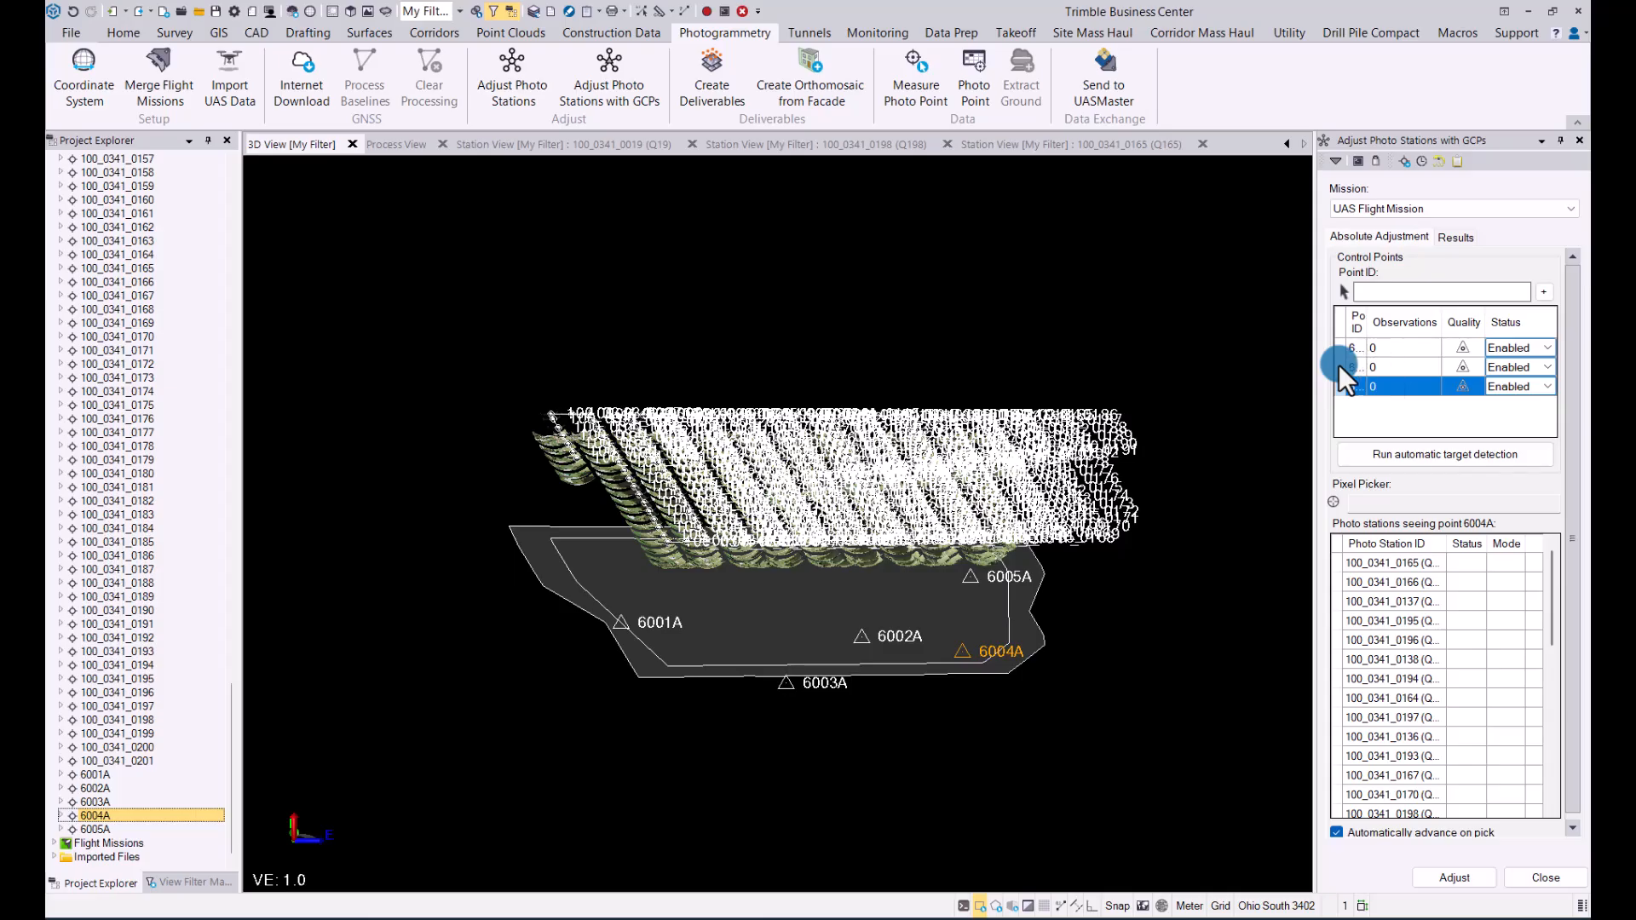
Step: Add point 6005A to the control points of the absolute adjustment
left_click(1544, 292)
left_click(89, 829)
left_click(1545, 292)
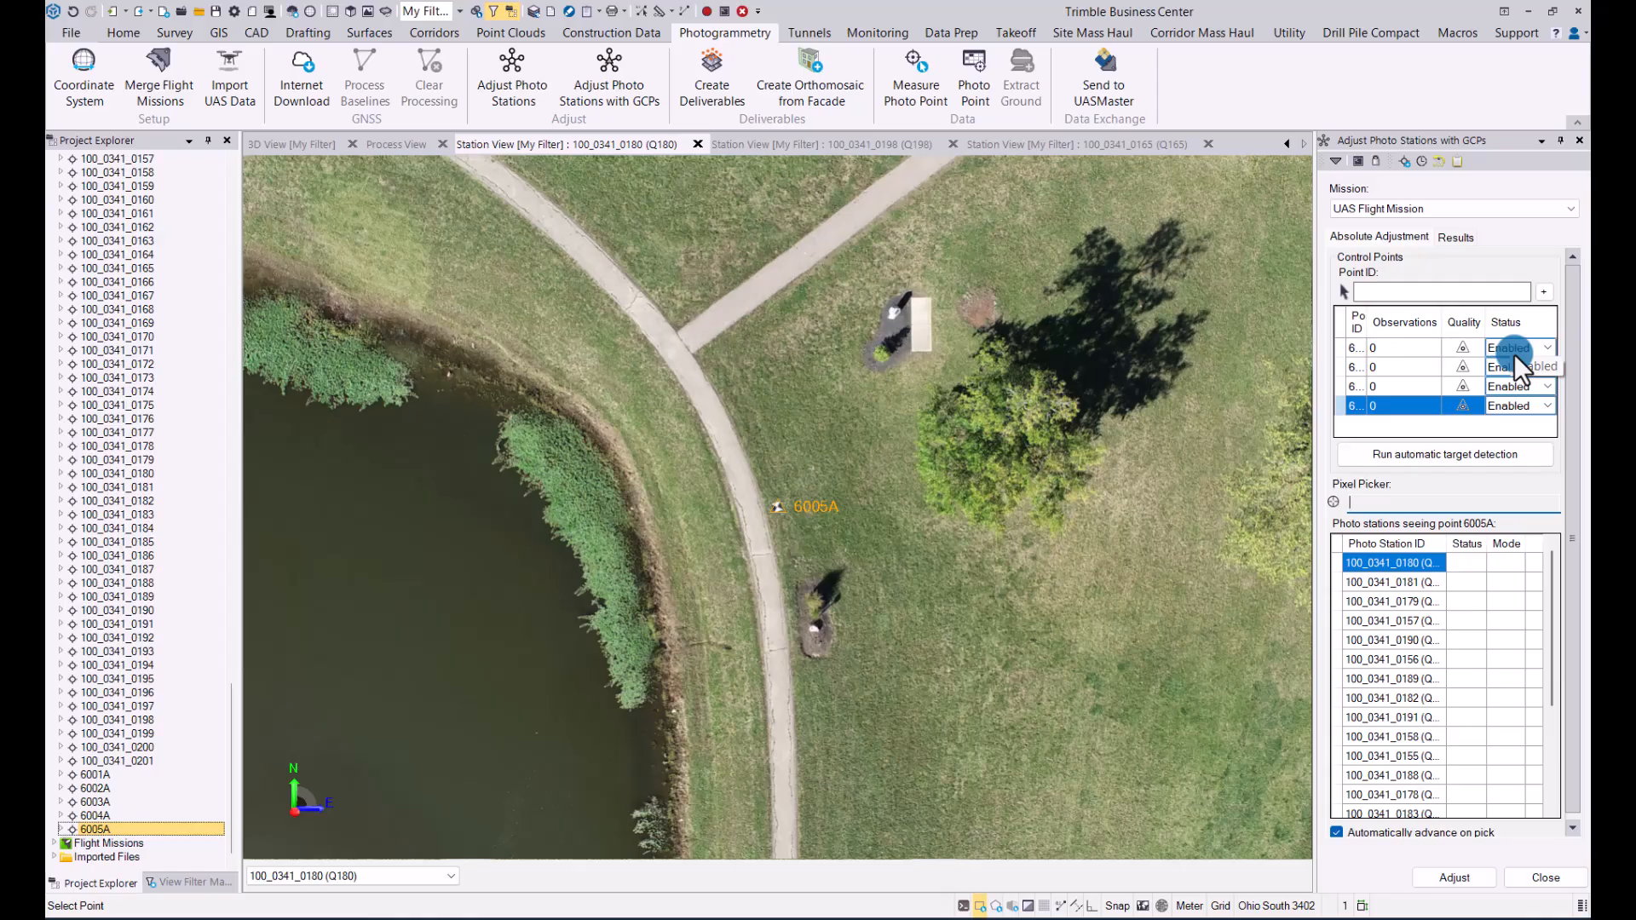
Step: Check the status options of control point 6001A, keep it Enabled, and run automatic target detection
left_click(1544, 347)
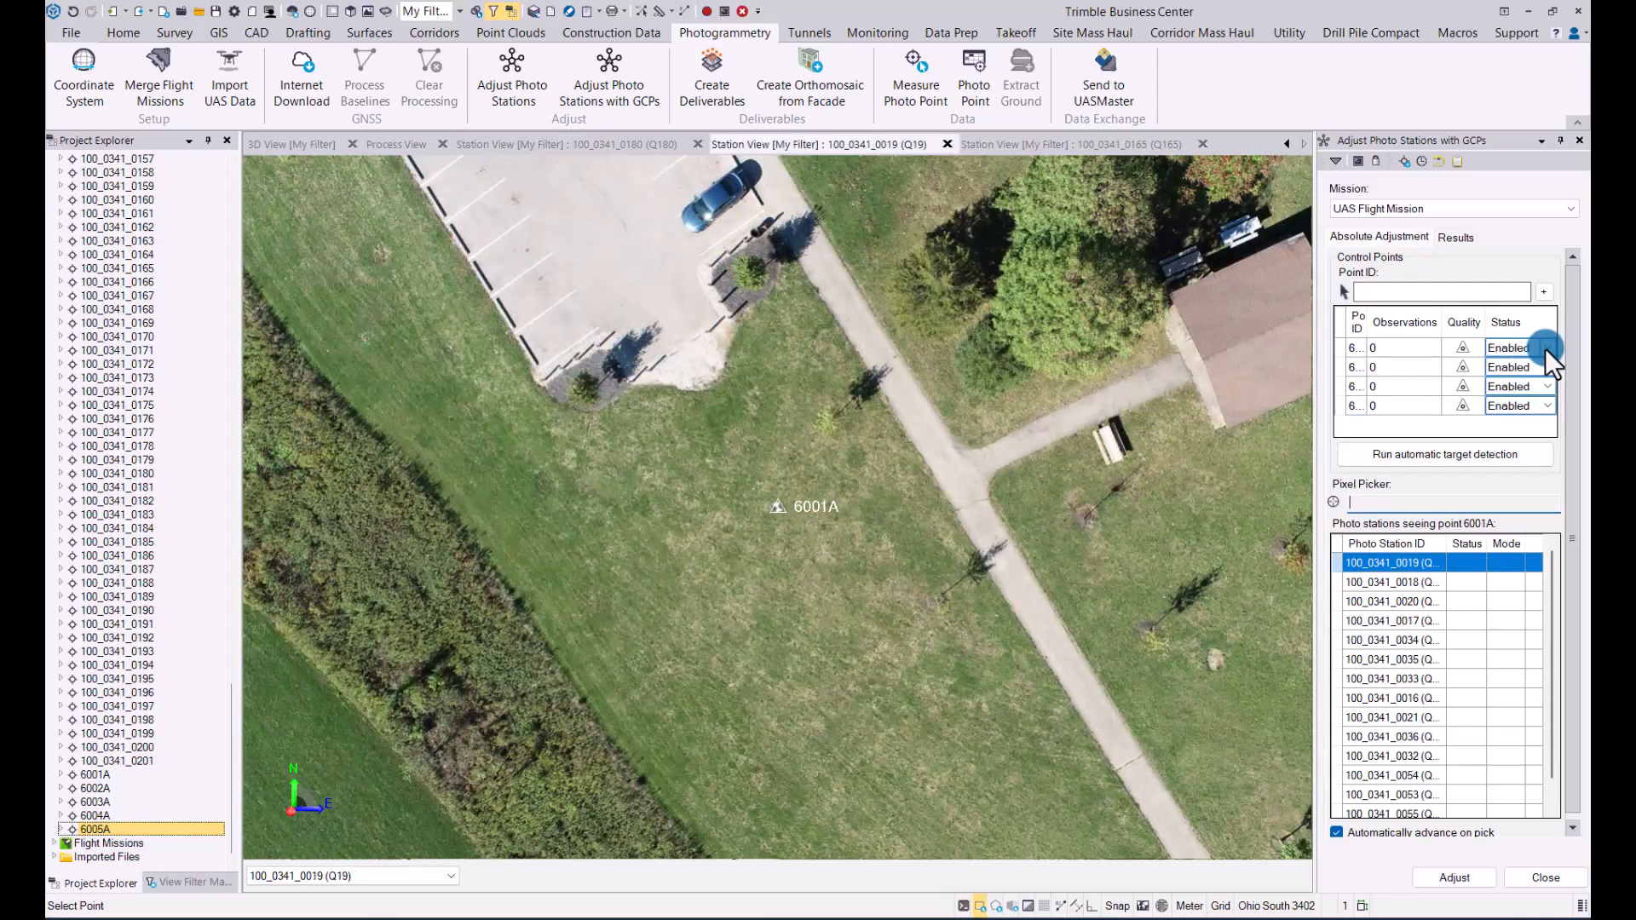
left_click(1546, 348)
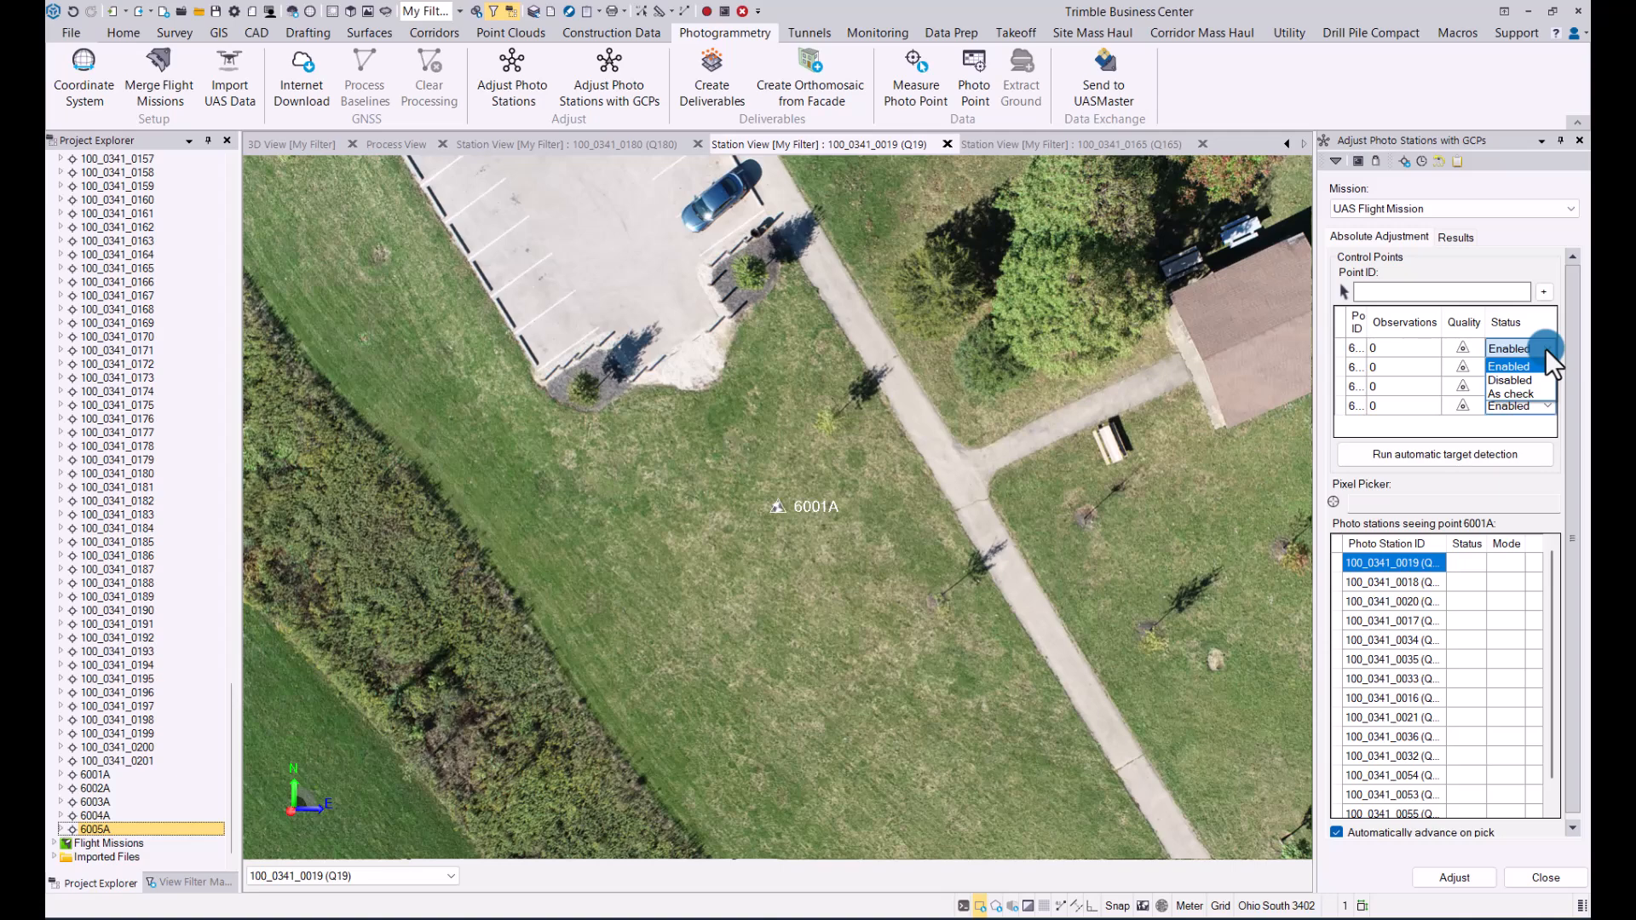
left_click(1546, 348)
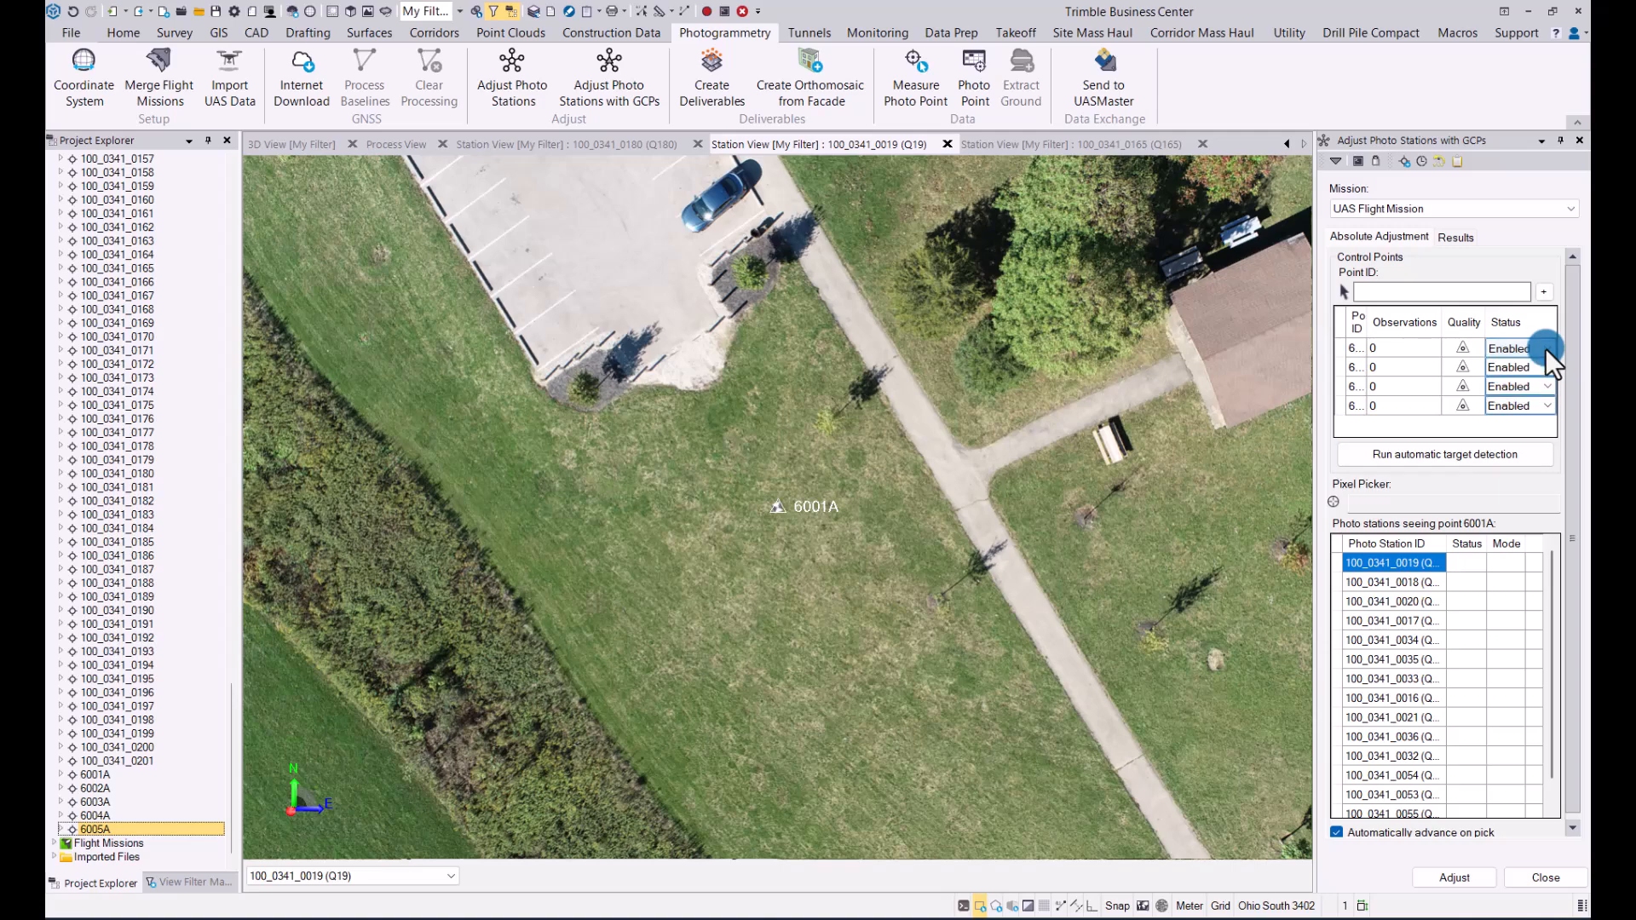
left_click(1446, 454)
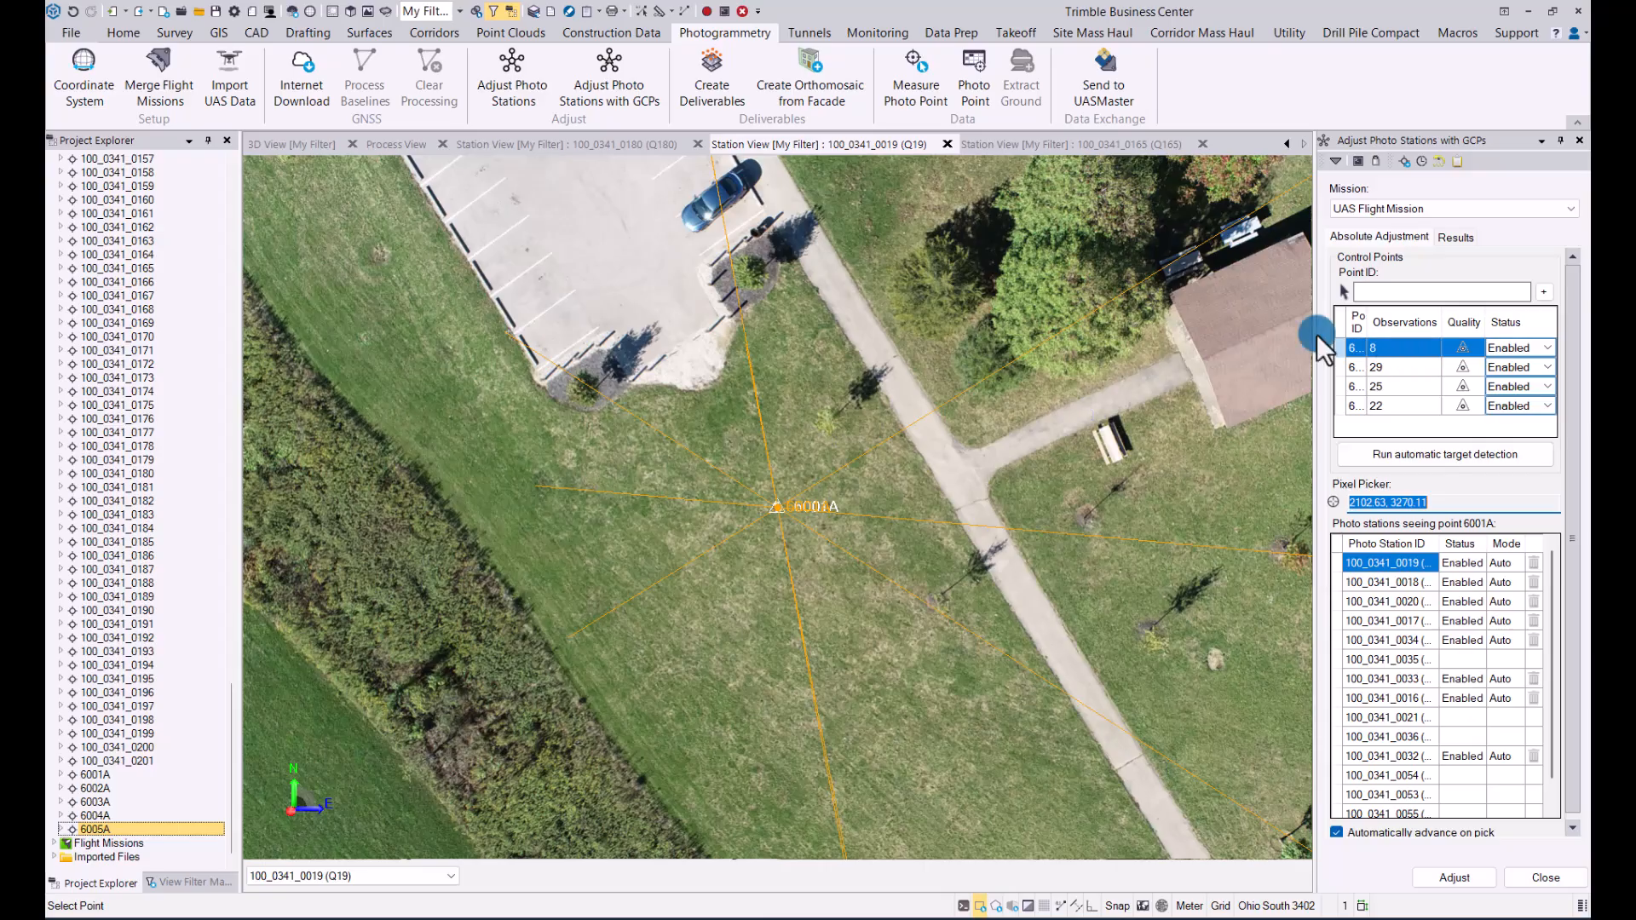
Step: Examine the observation rays of control points 6001A and 6002A in the 3D view
left_click(295, 142)
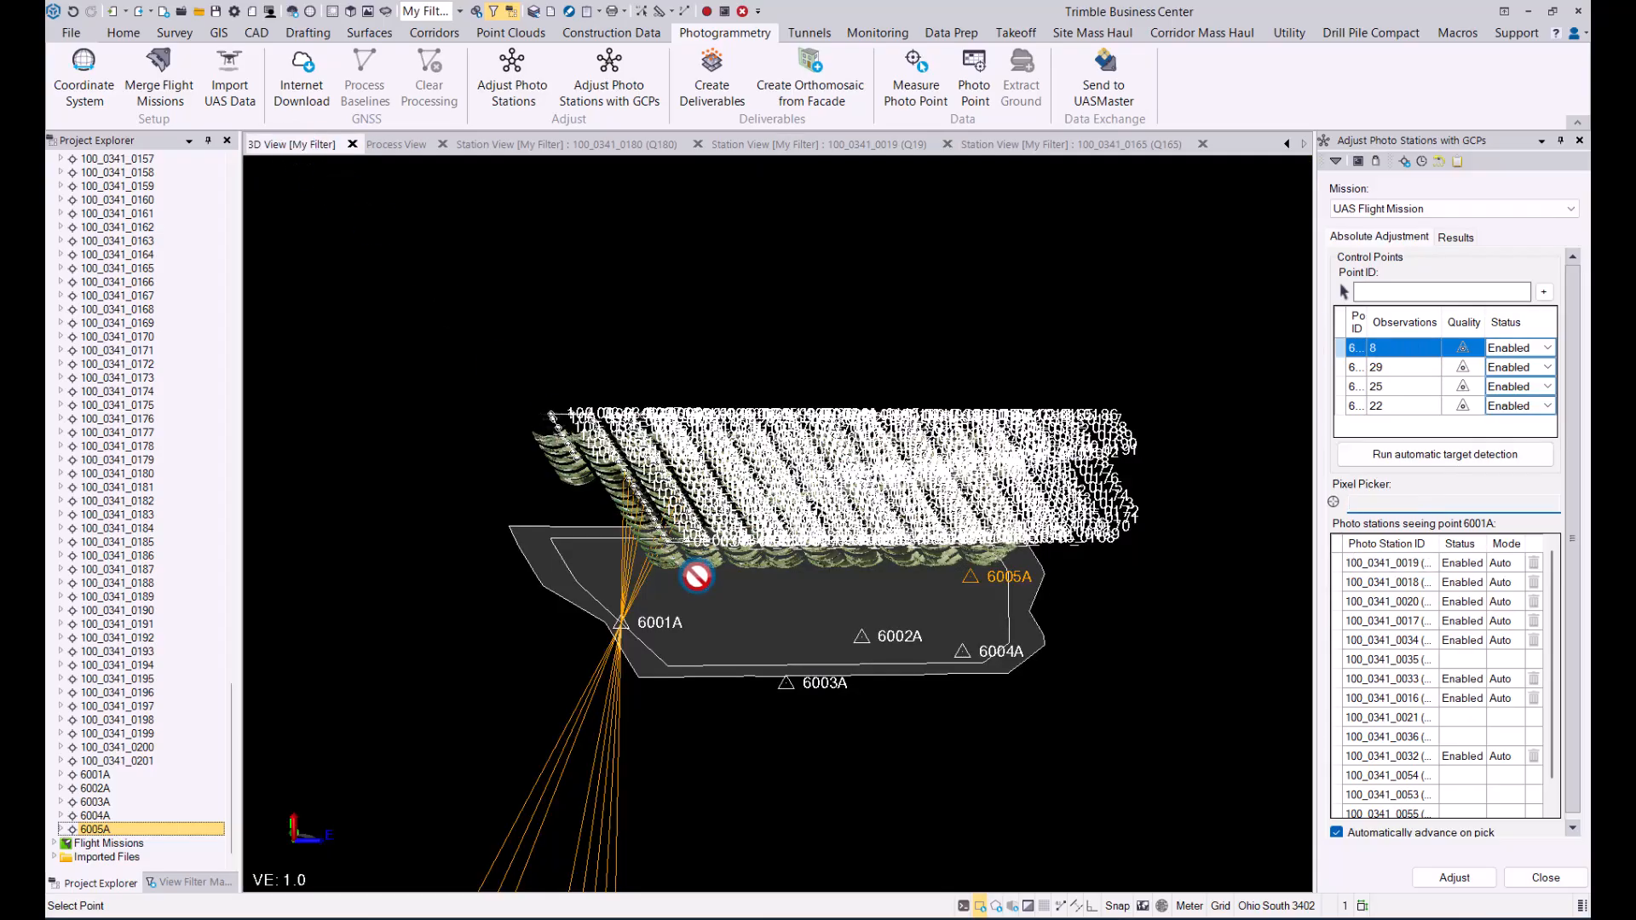
right_click_drag(697, 576, 681, 533)
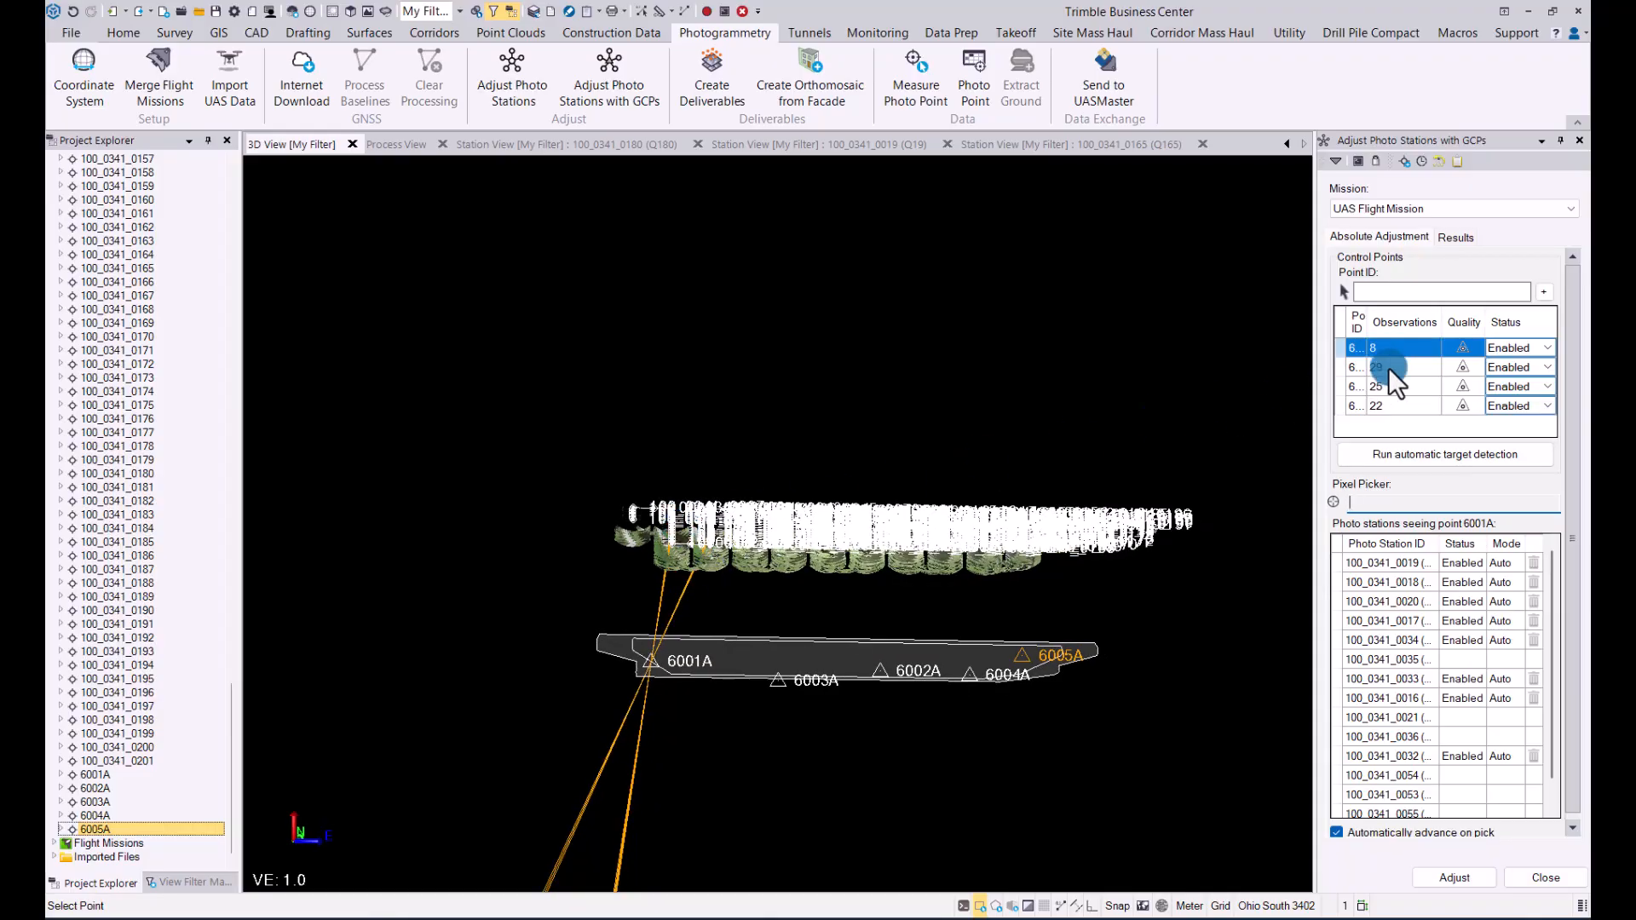
left_click(1389, 367)
left_click(291, 141)
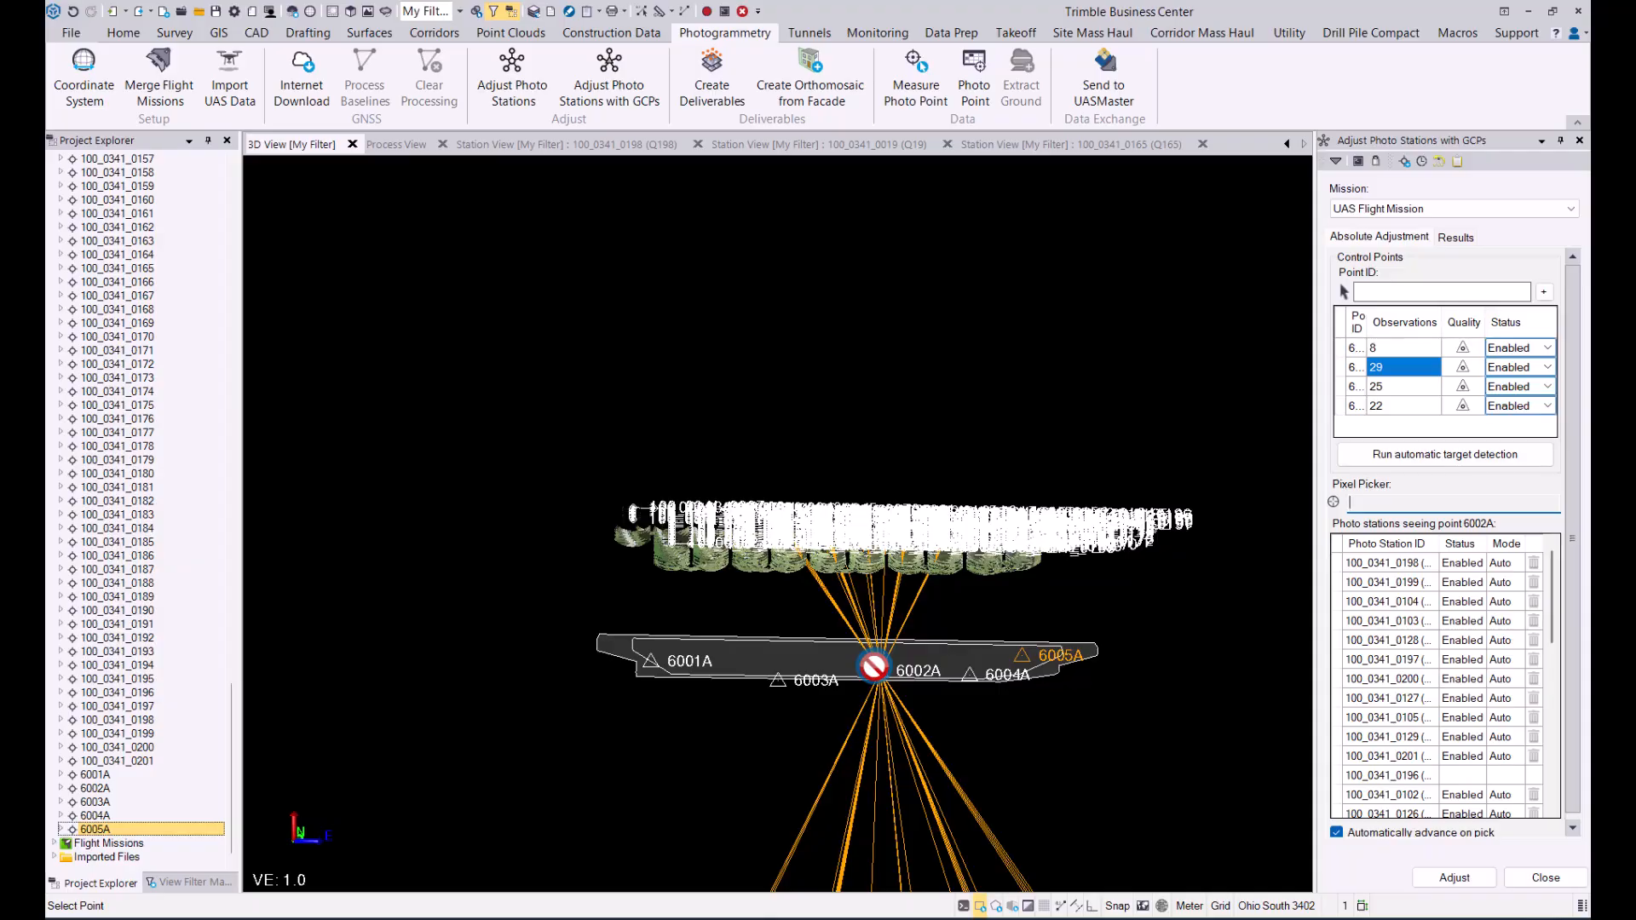
scroll(873, 666, "up", 5)
middle_click_drag(874, 667, 873, 667)
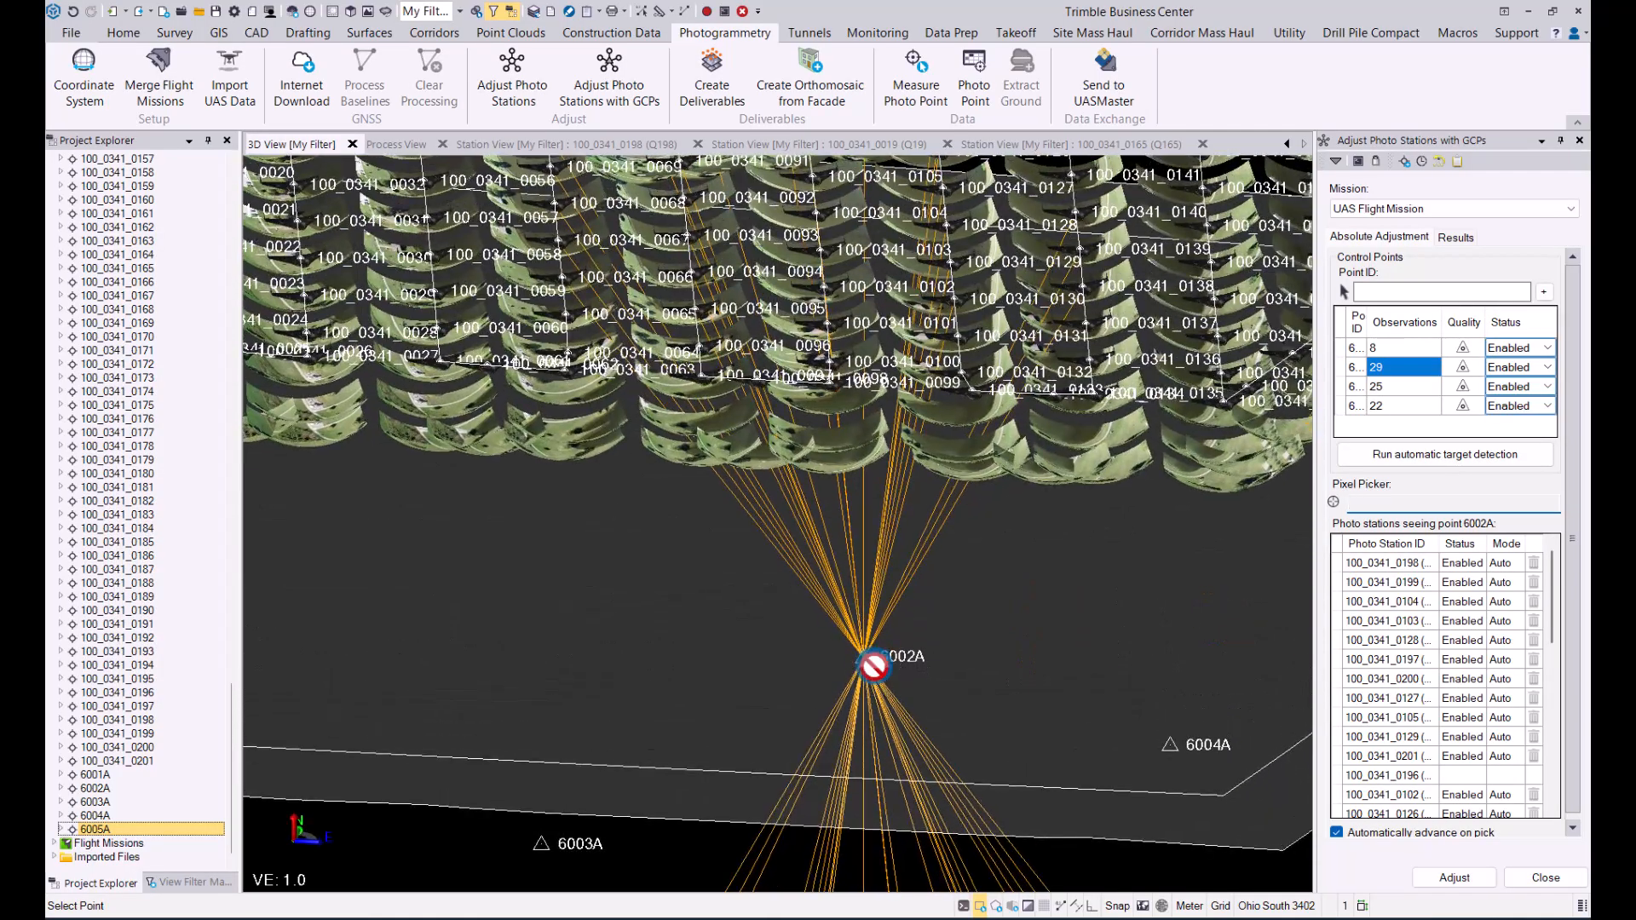
Step: Inspect the detected target of point 6002A in the station view of photo 100_0341_0198
left_click(611, 146)
left_click(759, 518)
scroll(760, 517, "up", 10)
scroll(760, 517, "up", 2)
scroll(792, 502, "up", 2)
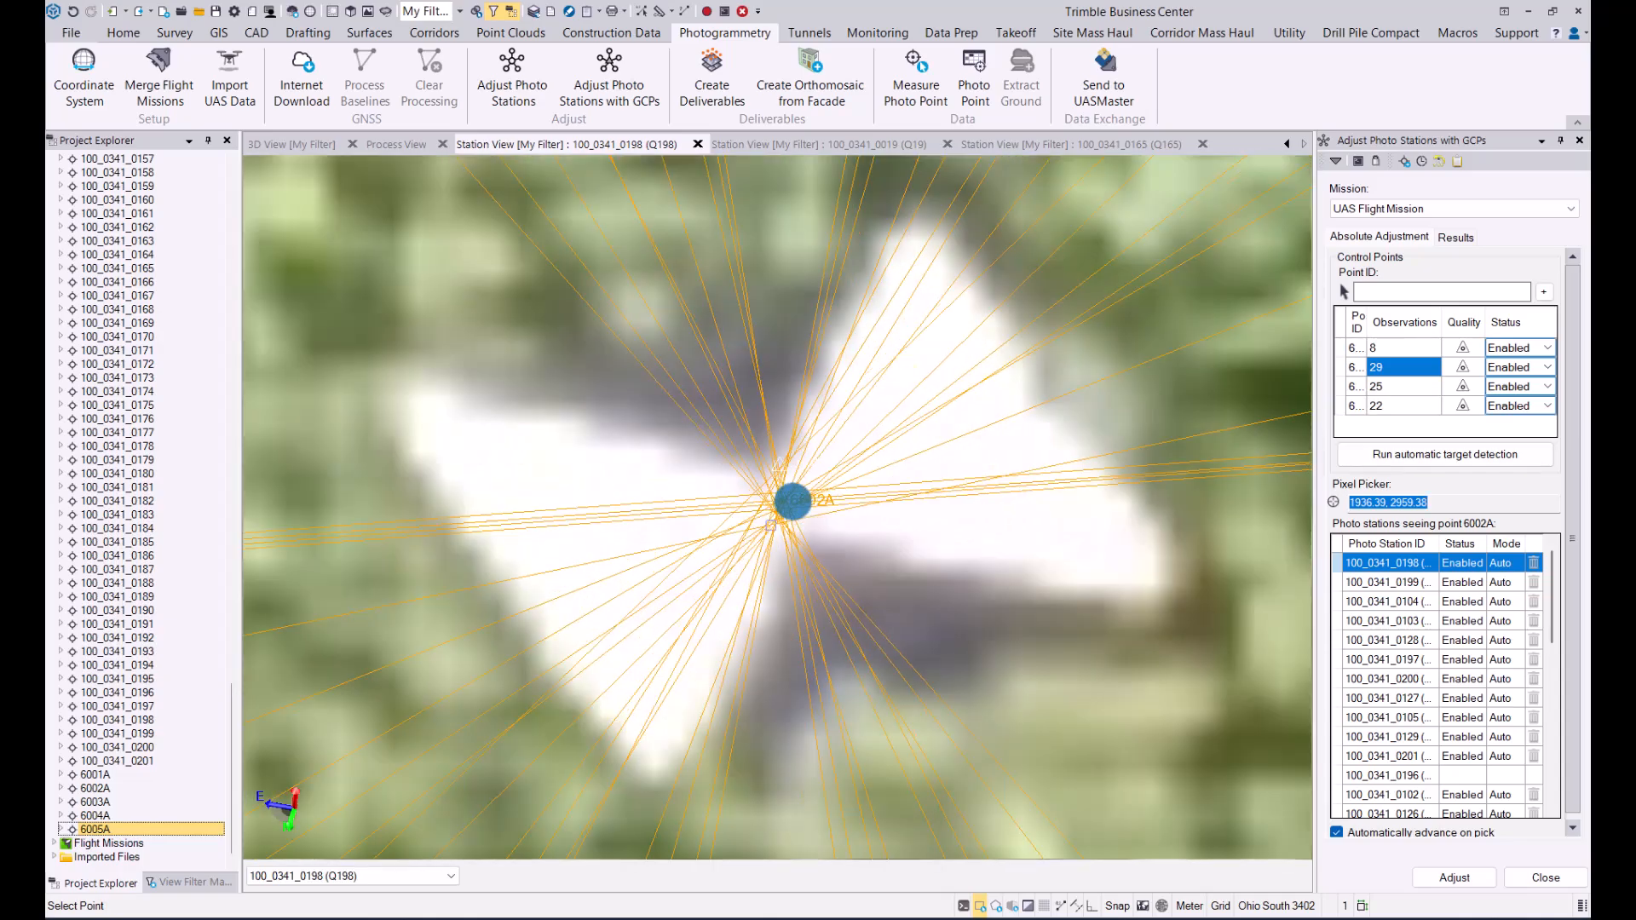
scroll(793, 502, "down", 10)
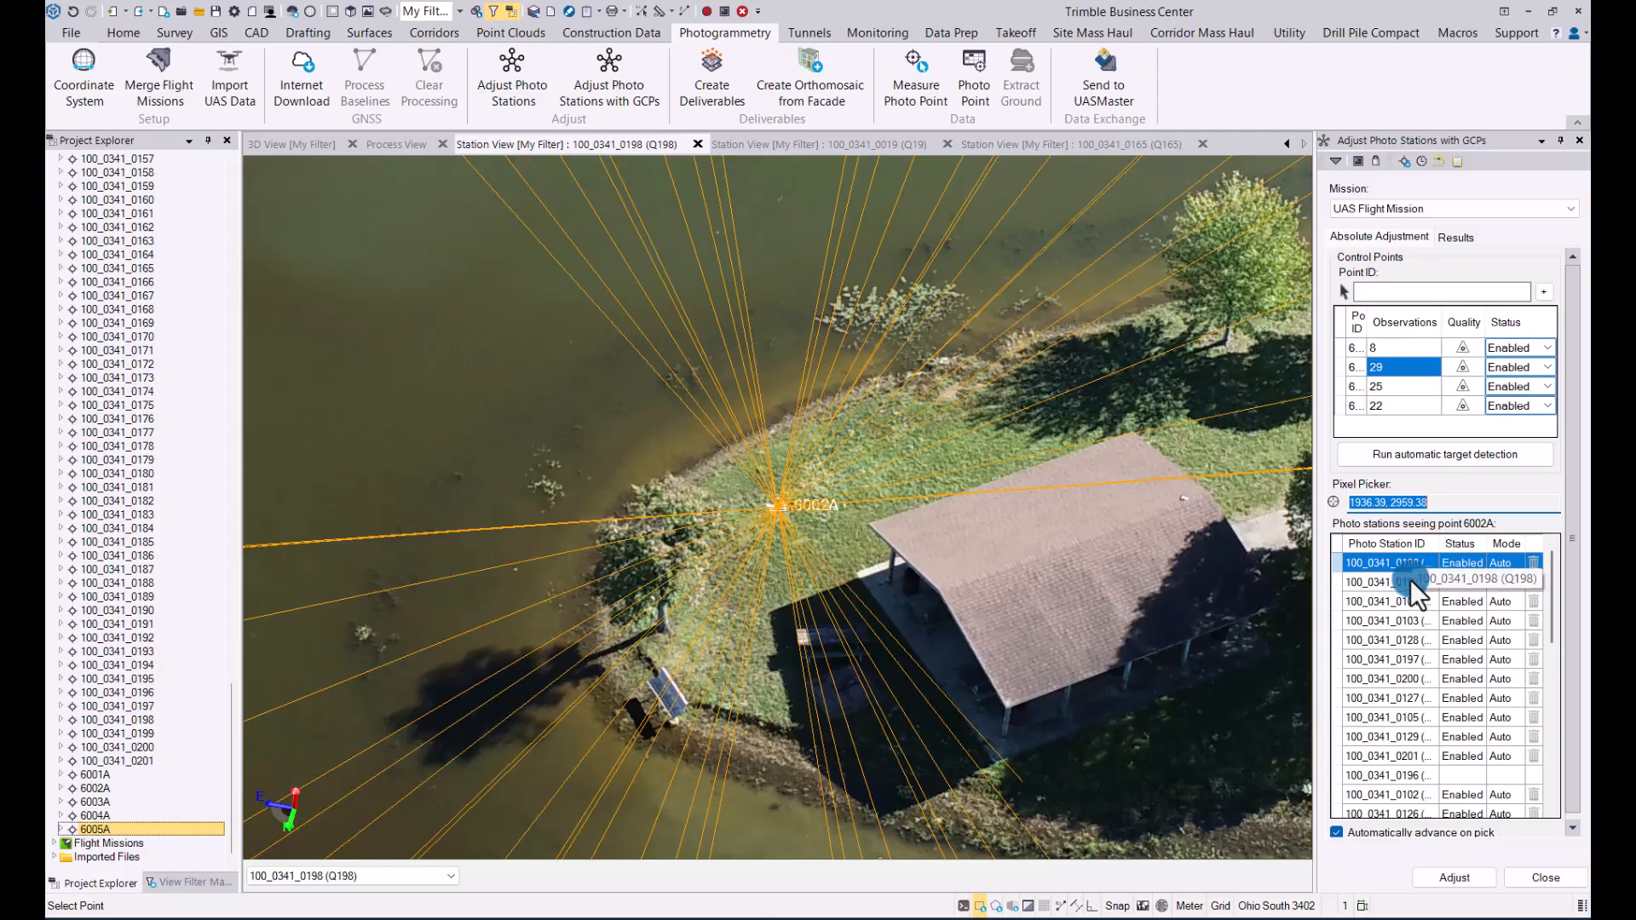
Step: Run the absolute adjustment of UAS Flight Mission with the control points and apply it
left_click(1453, 878)
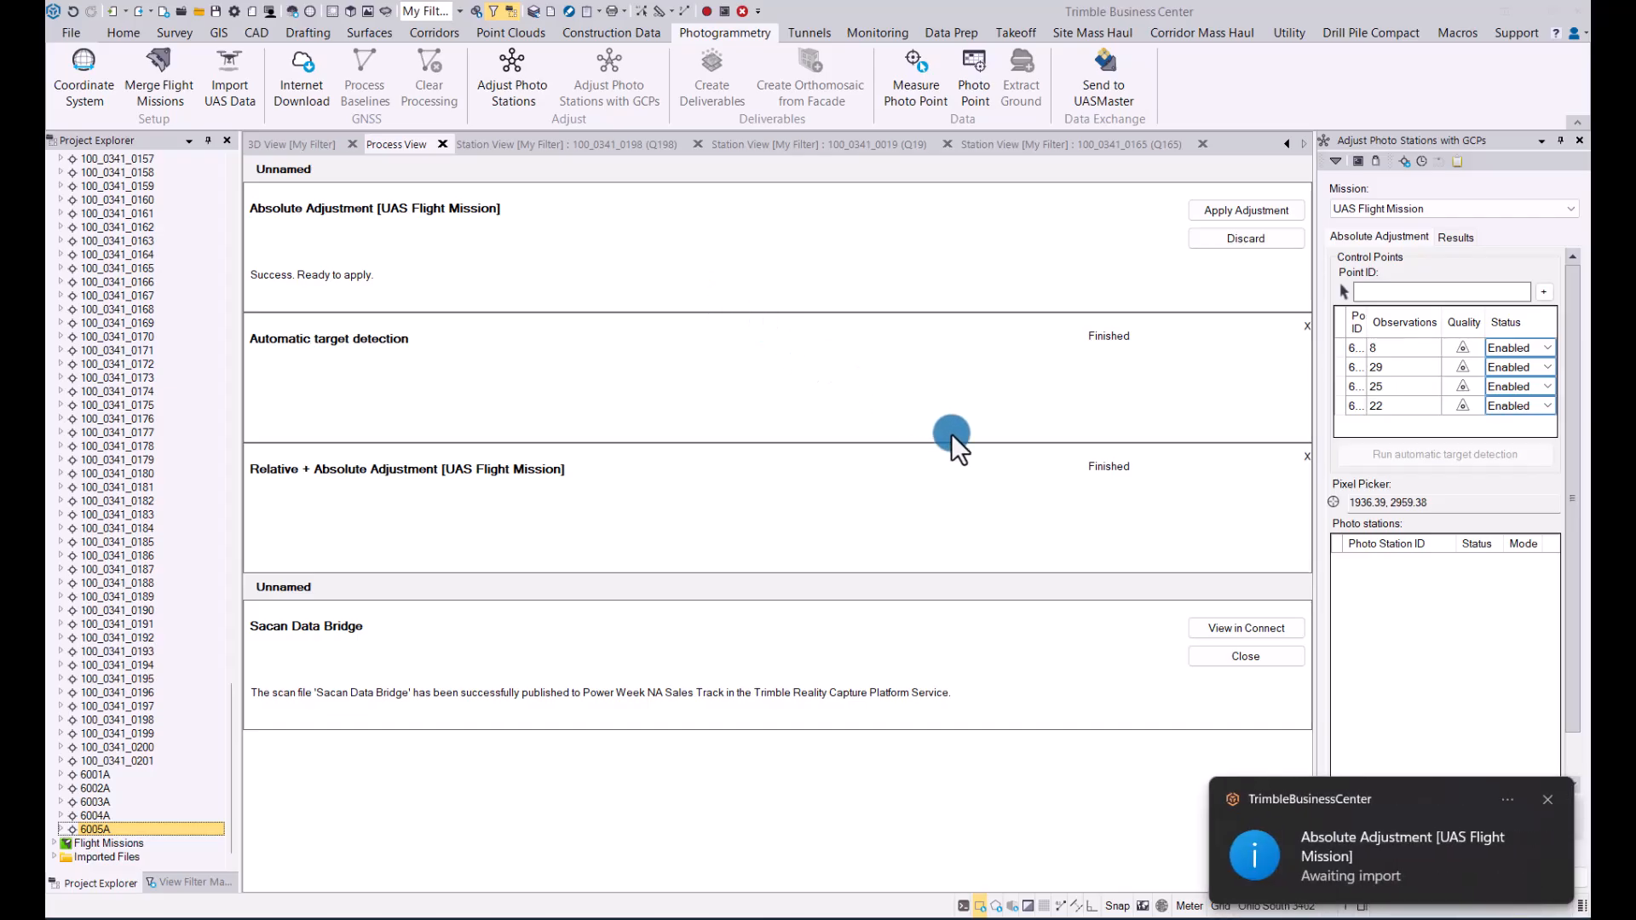
left_click(1241, 211)
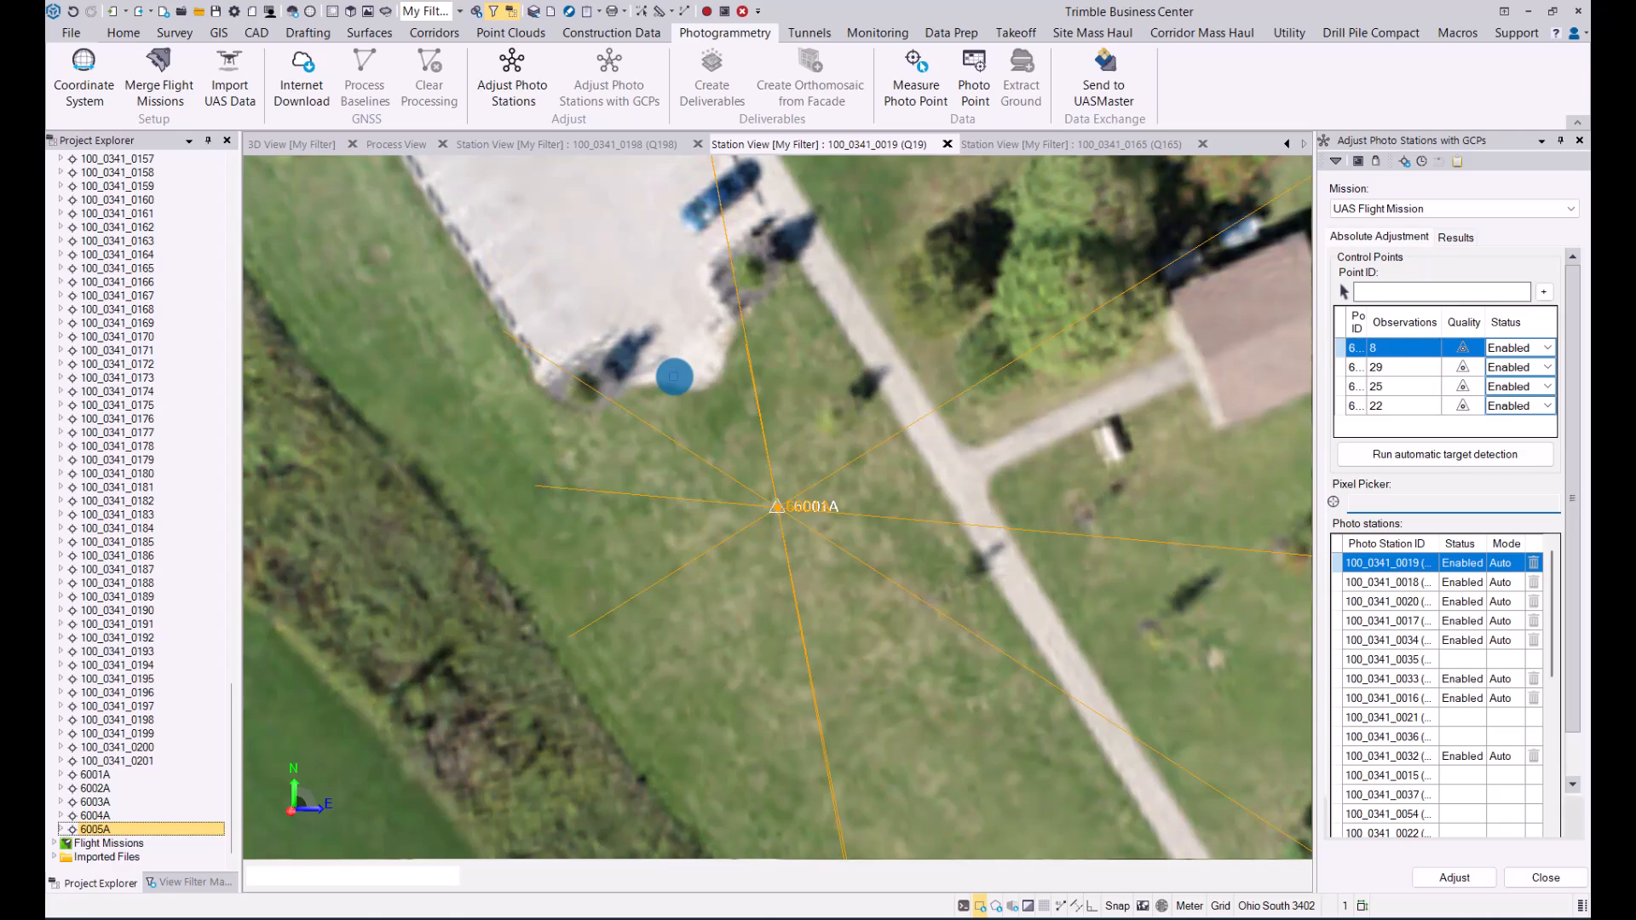
left_click(674, 377)
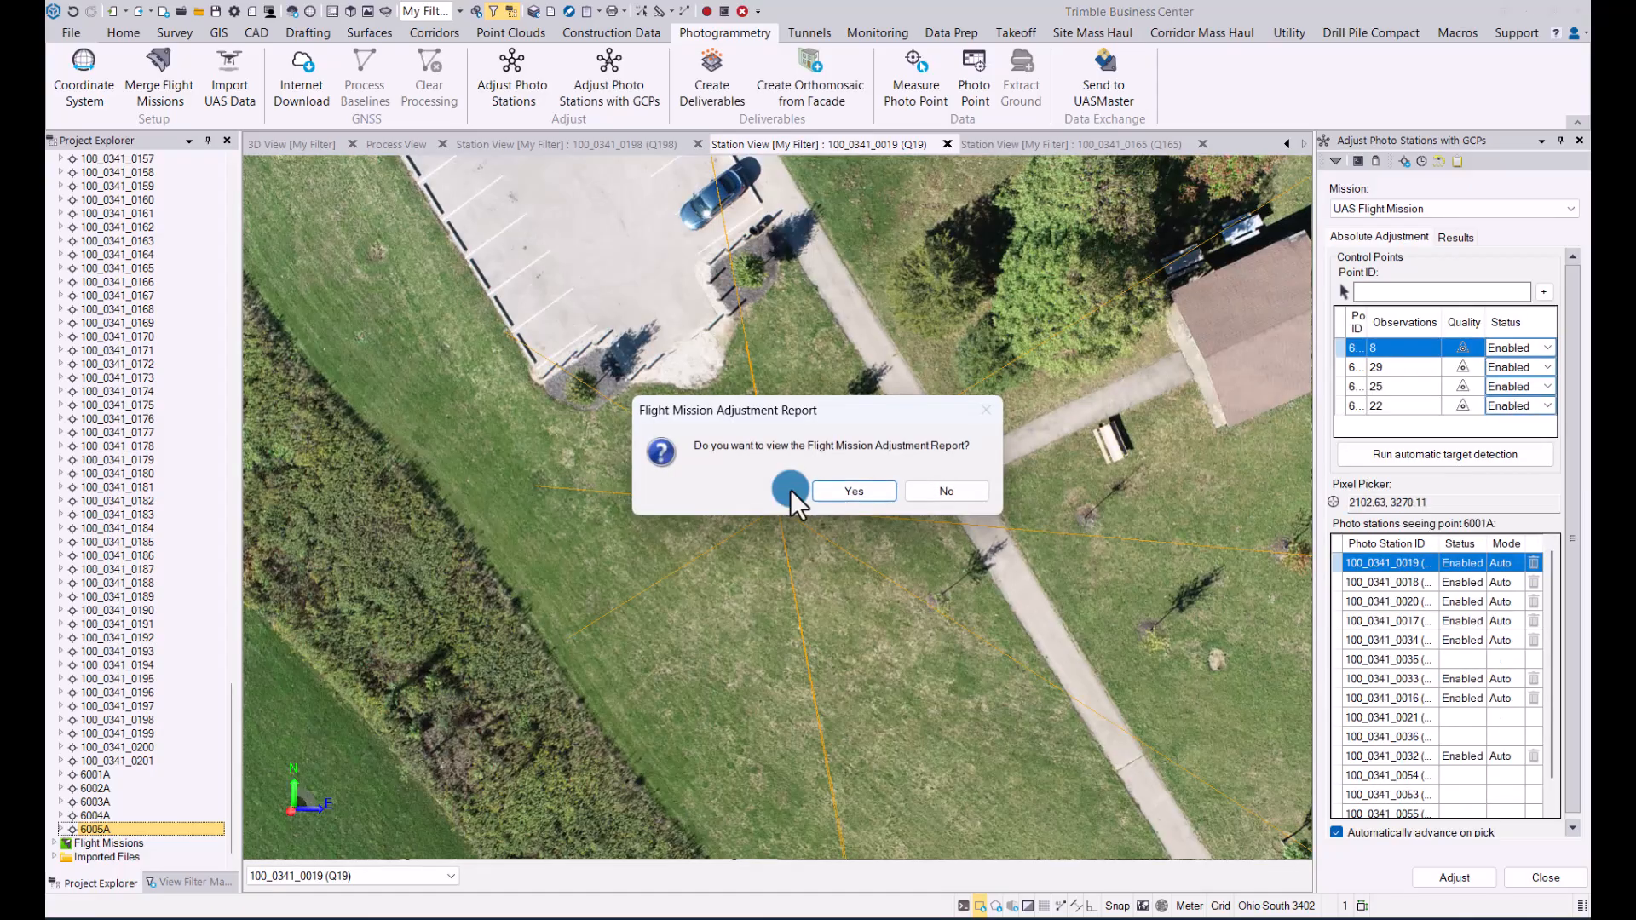
Step: View the Flight Mission Adjustment Report and go to its Ground control points section
left_click(852, 490)
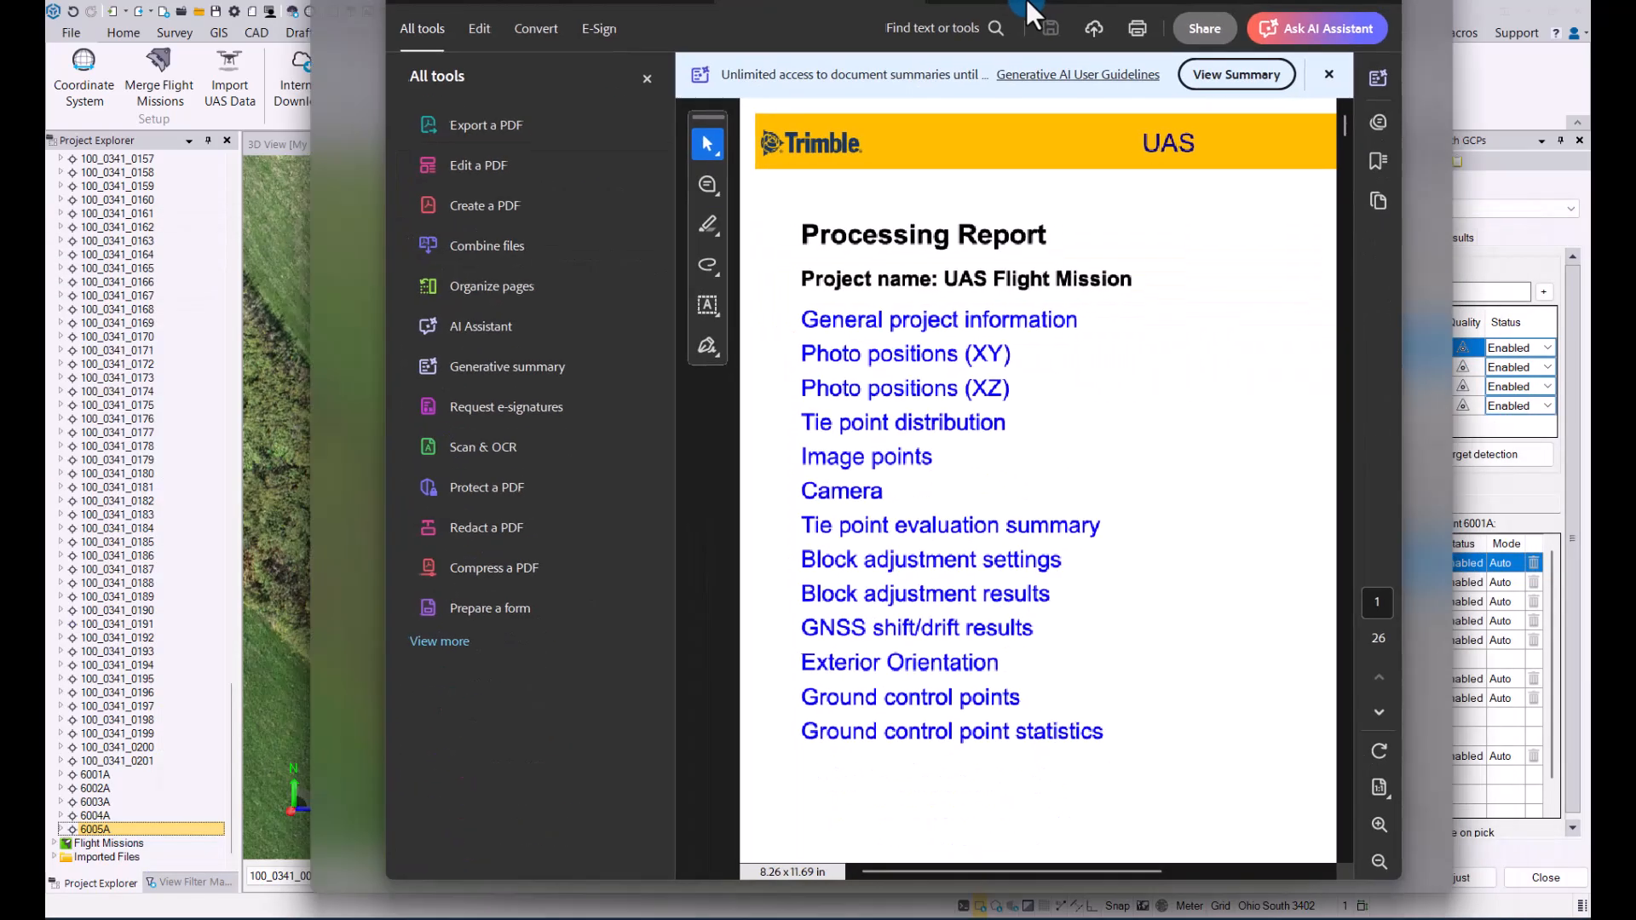
scroll(934, 463, "down", 3)
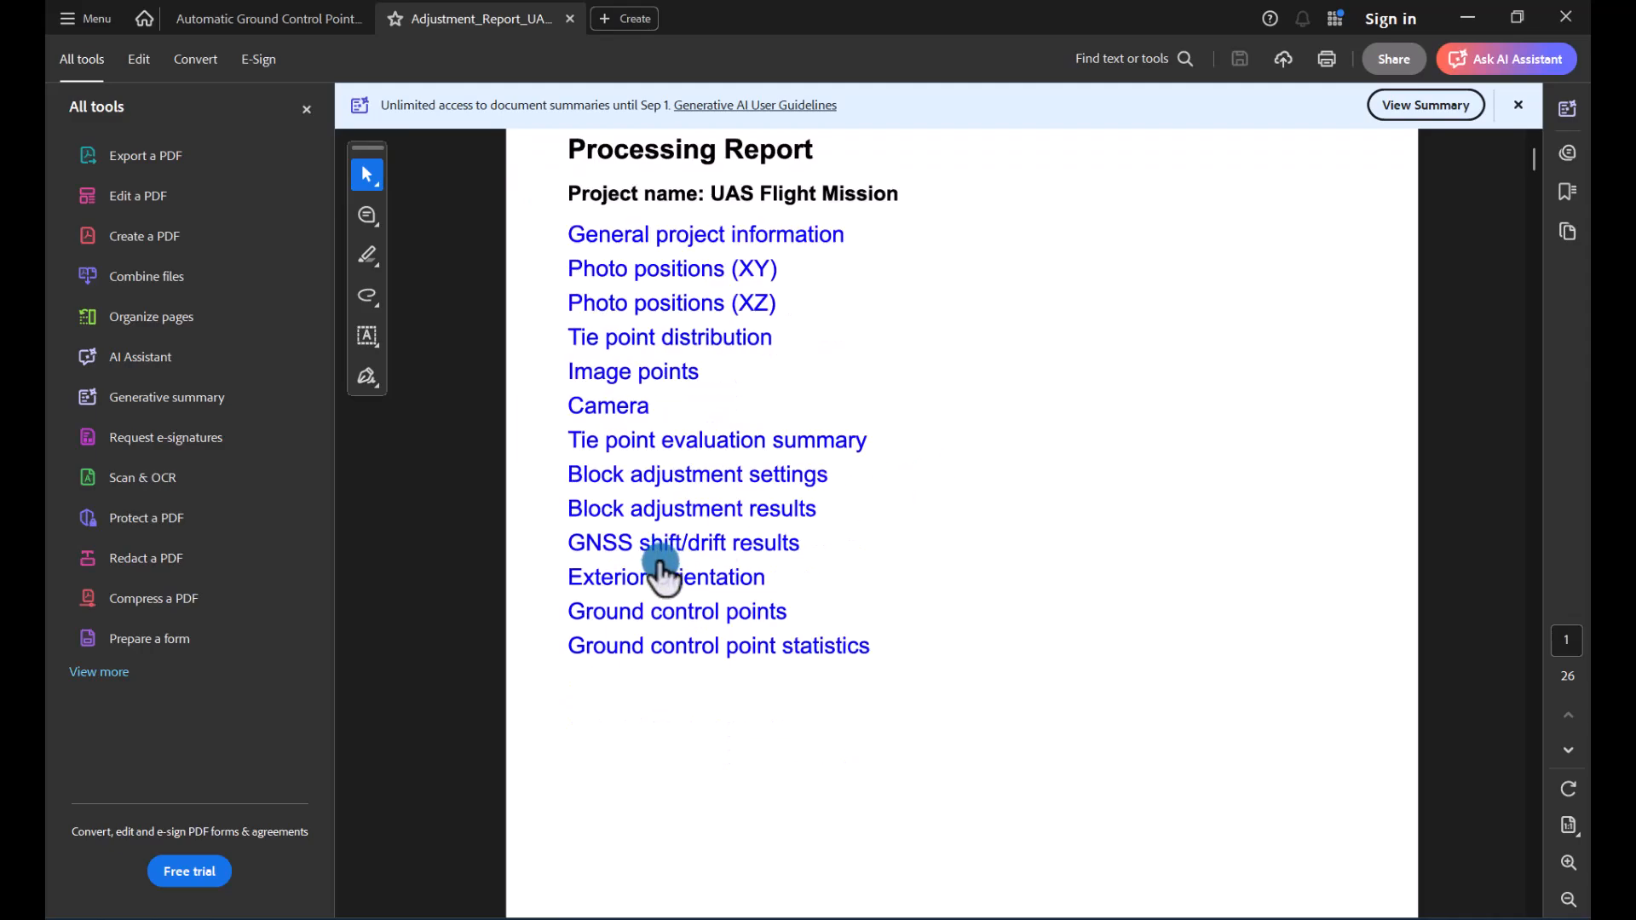
left_click(673, 614)
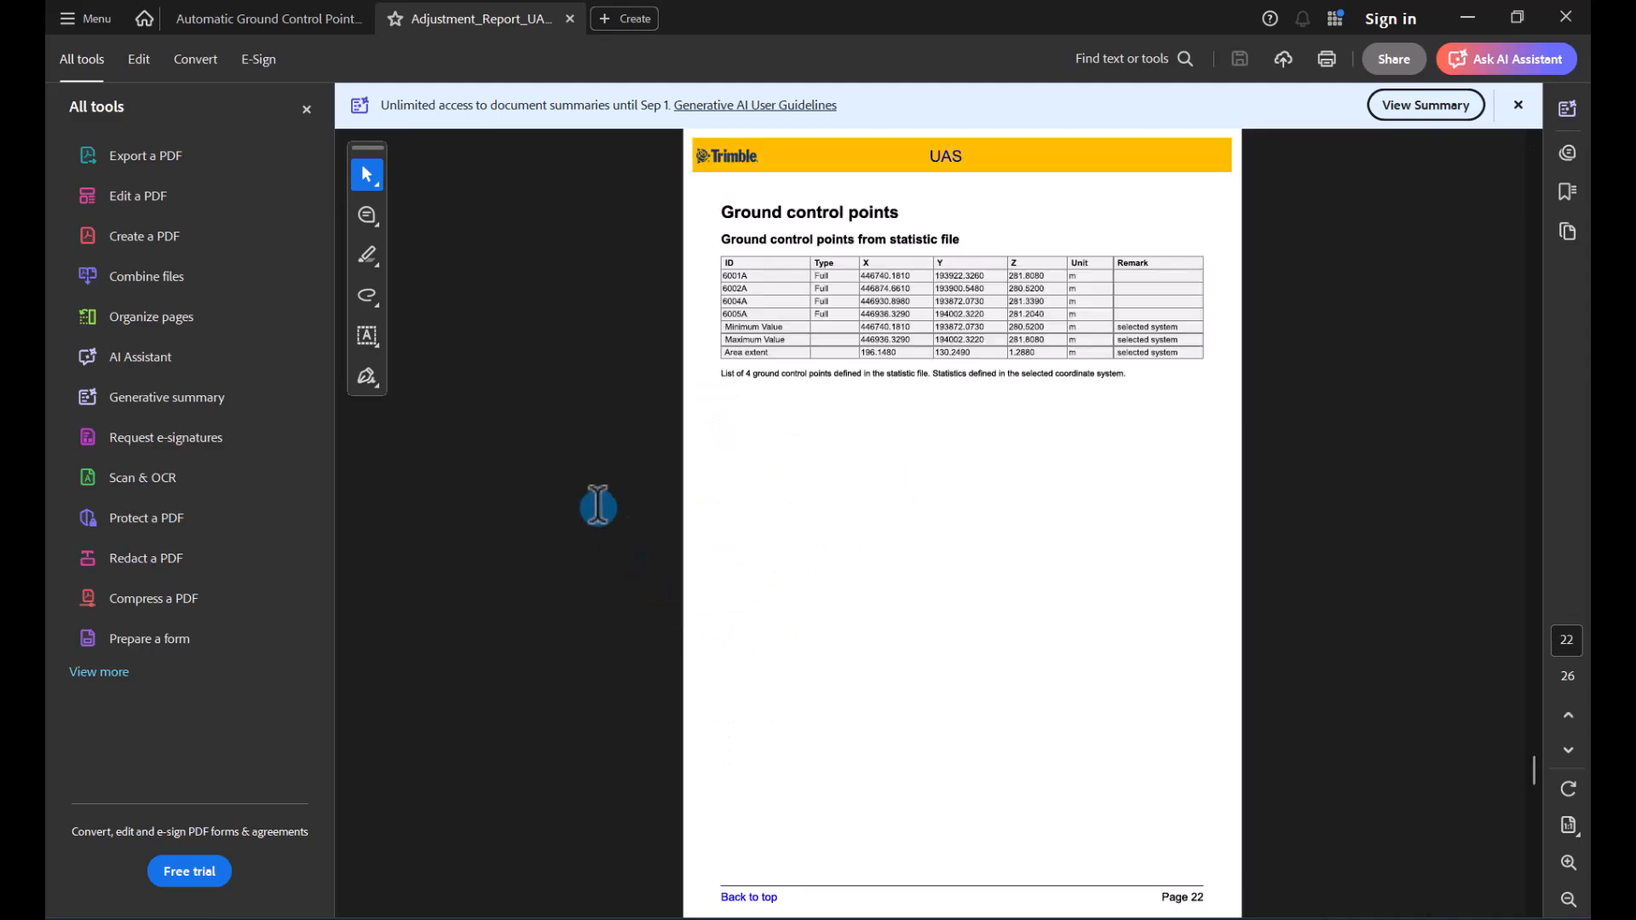
left_click(309, 108)
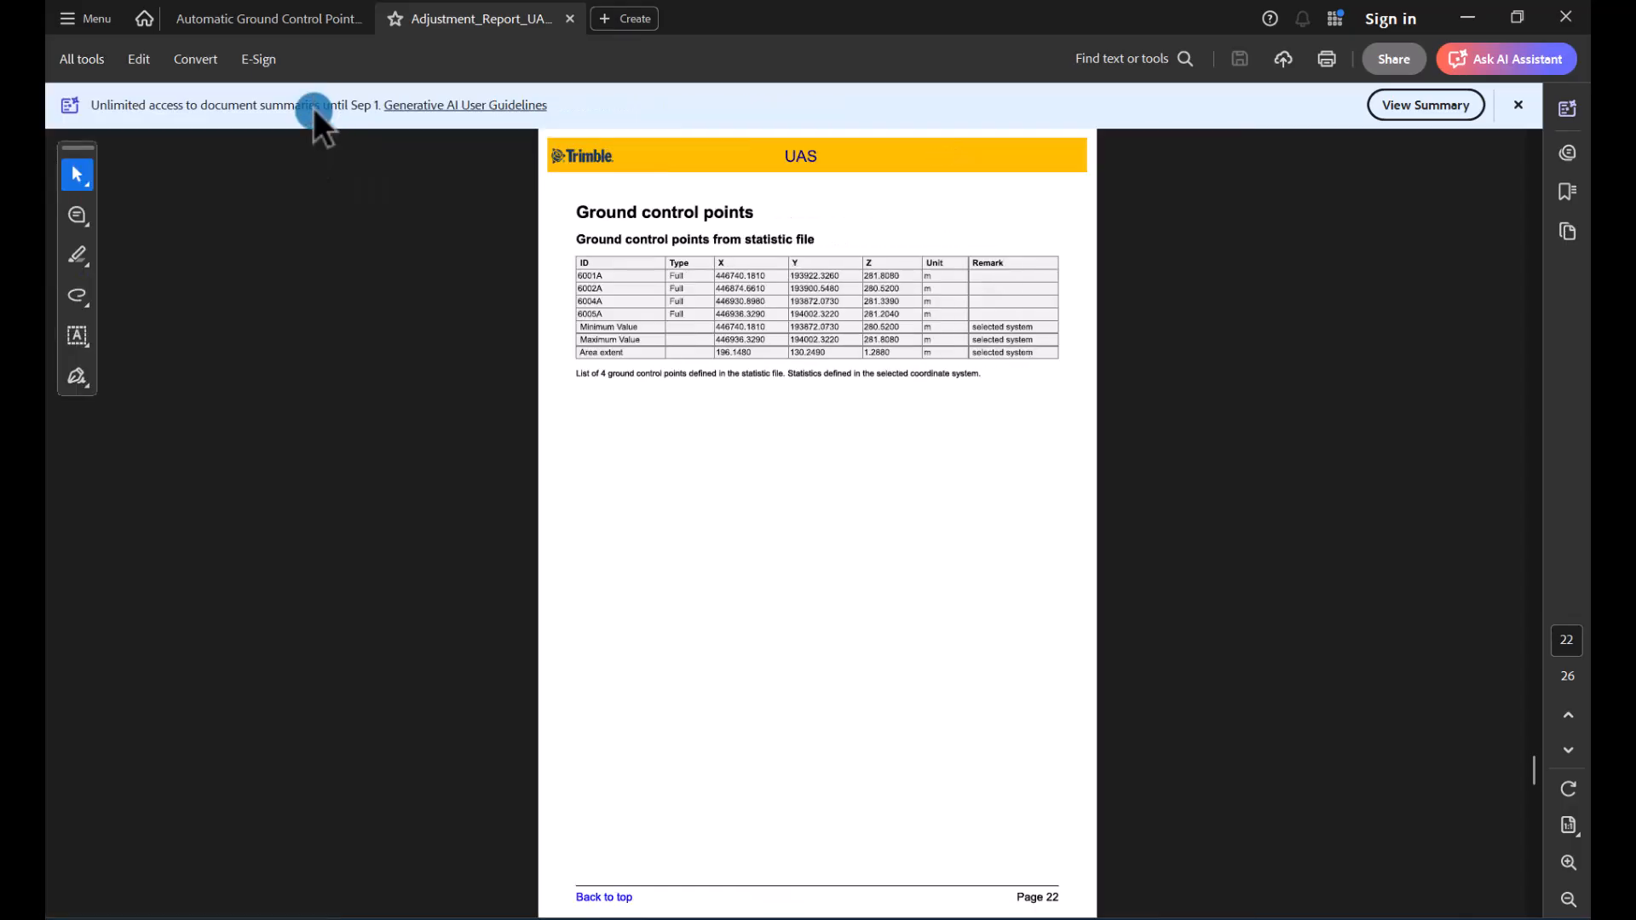
left_click(859, 437)
left_click(1568, 864)
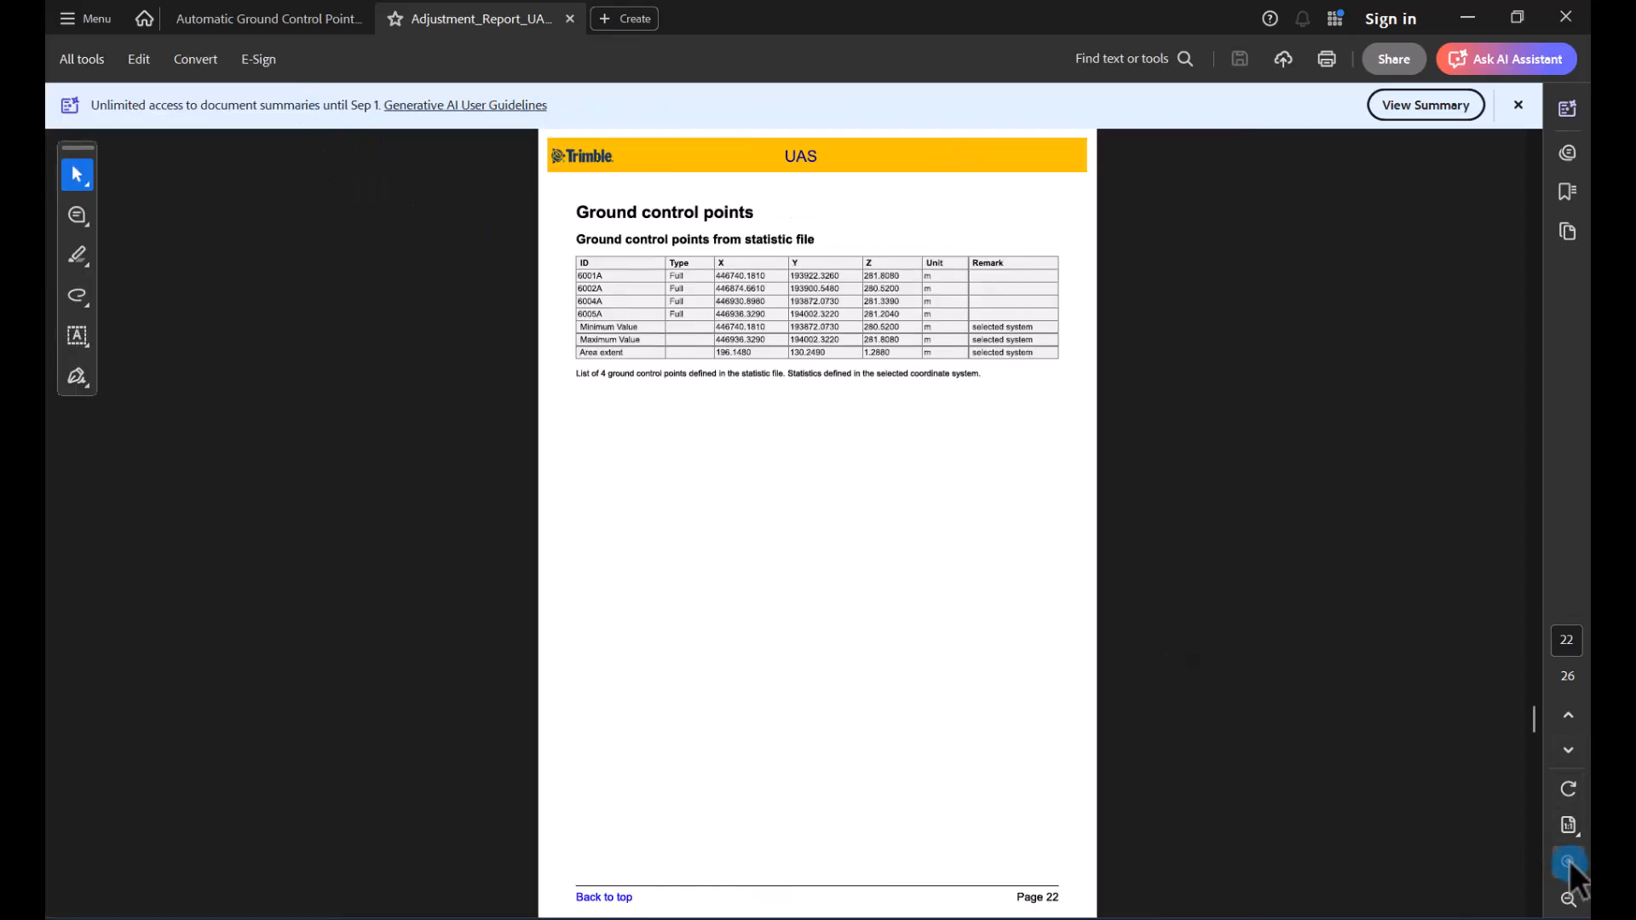
left_click(1568, 864)
left_click(1568, 863)
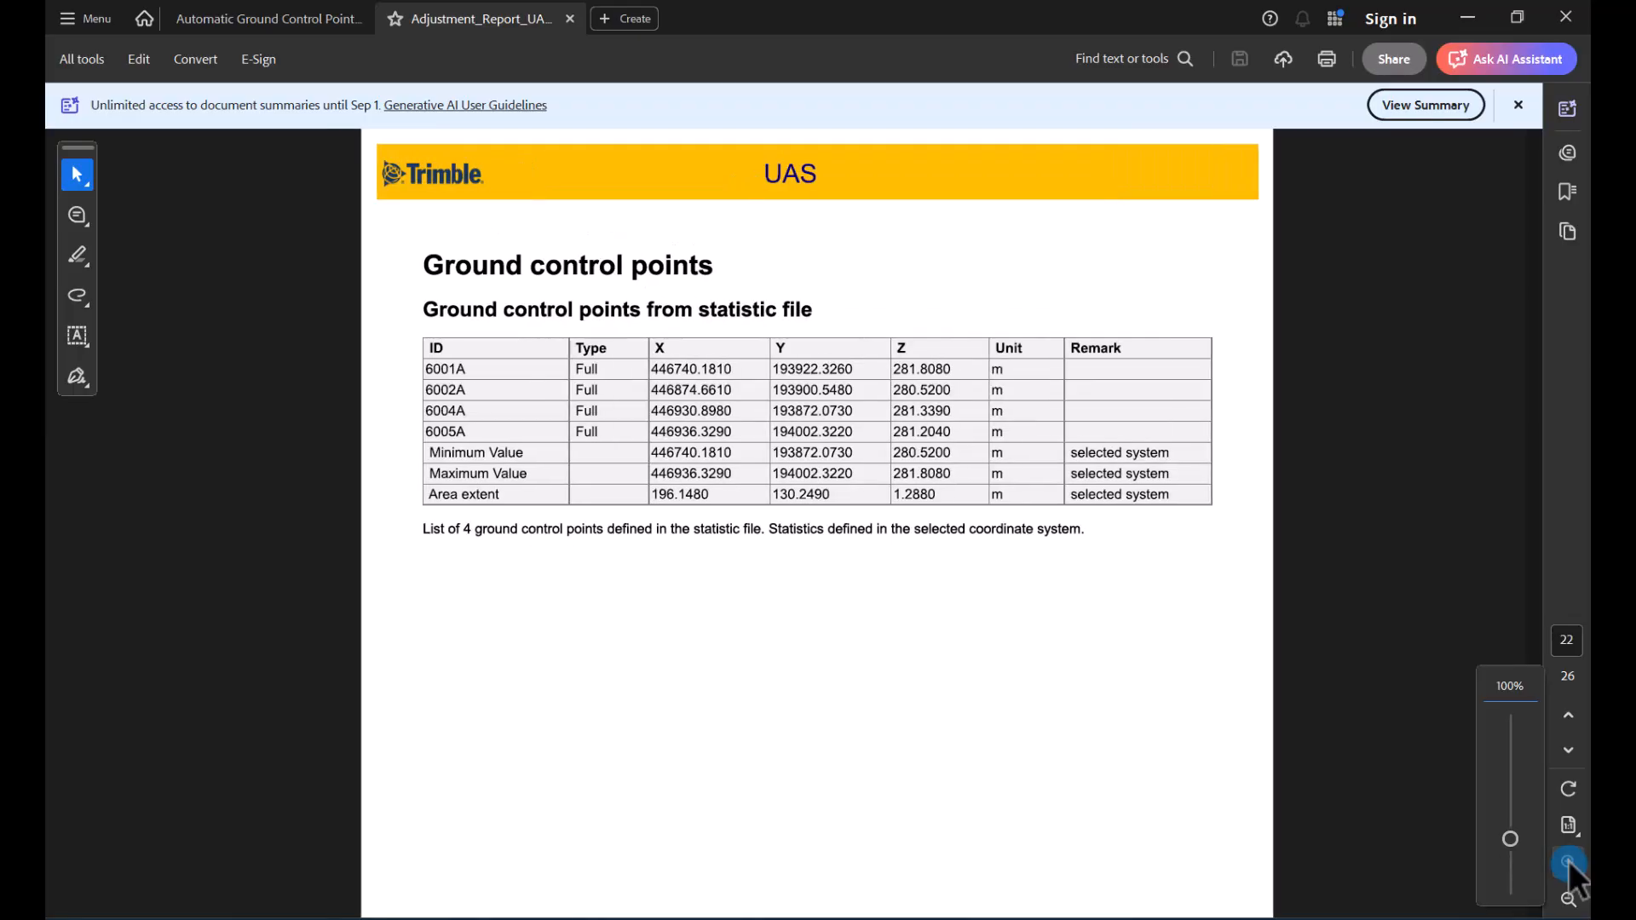
left_click(1568, 862)
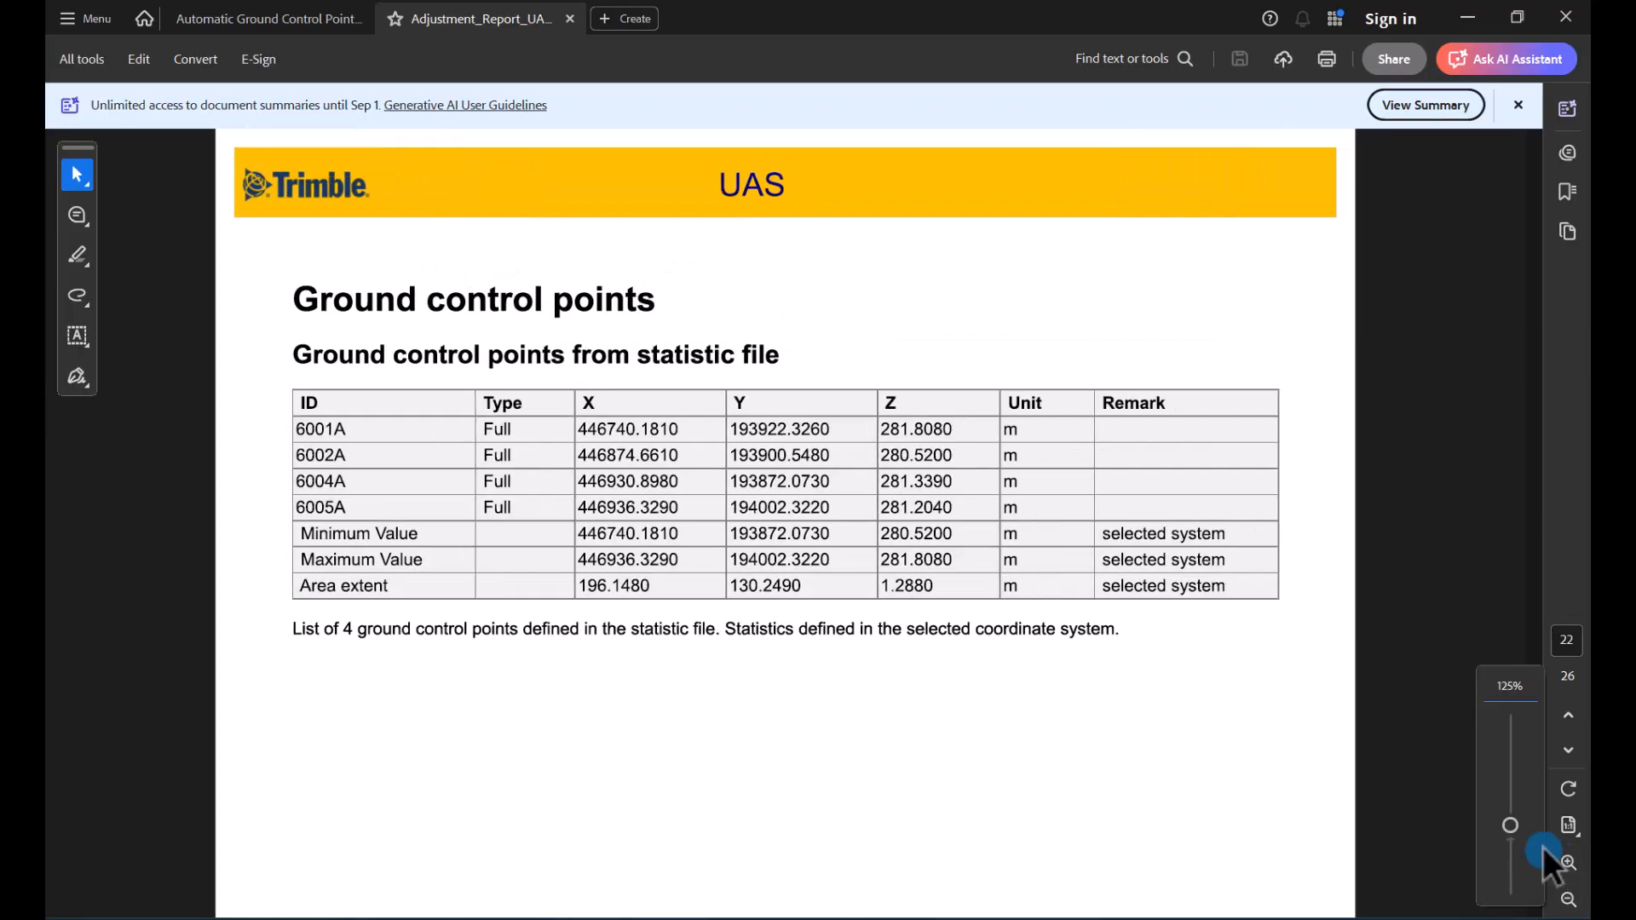
Step: Review the ground control point residuals table in the adjustment report
scroll(994, 554, "down", 5)
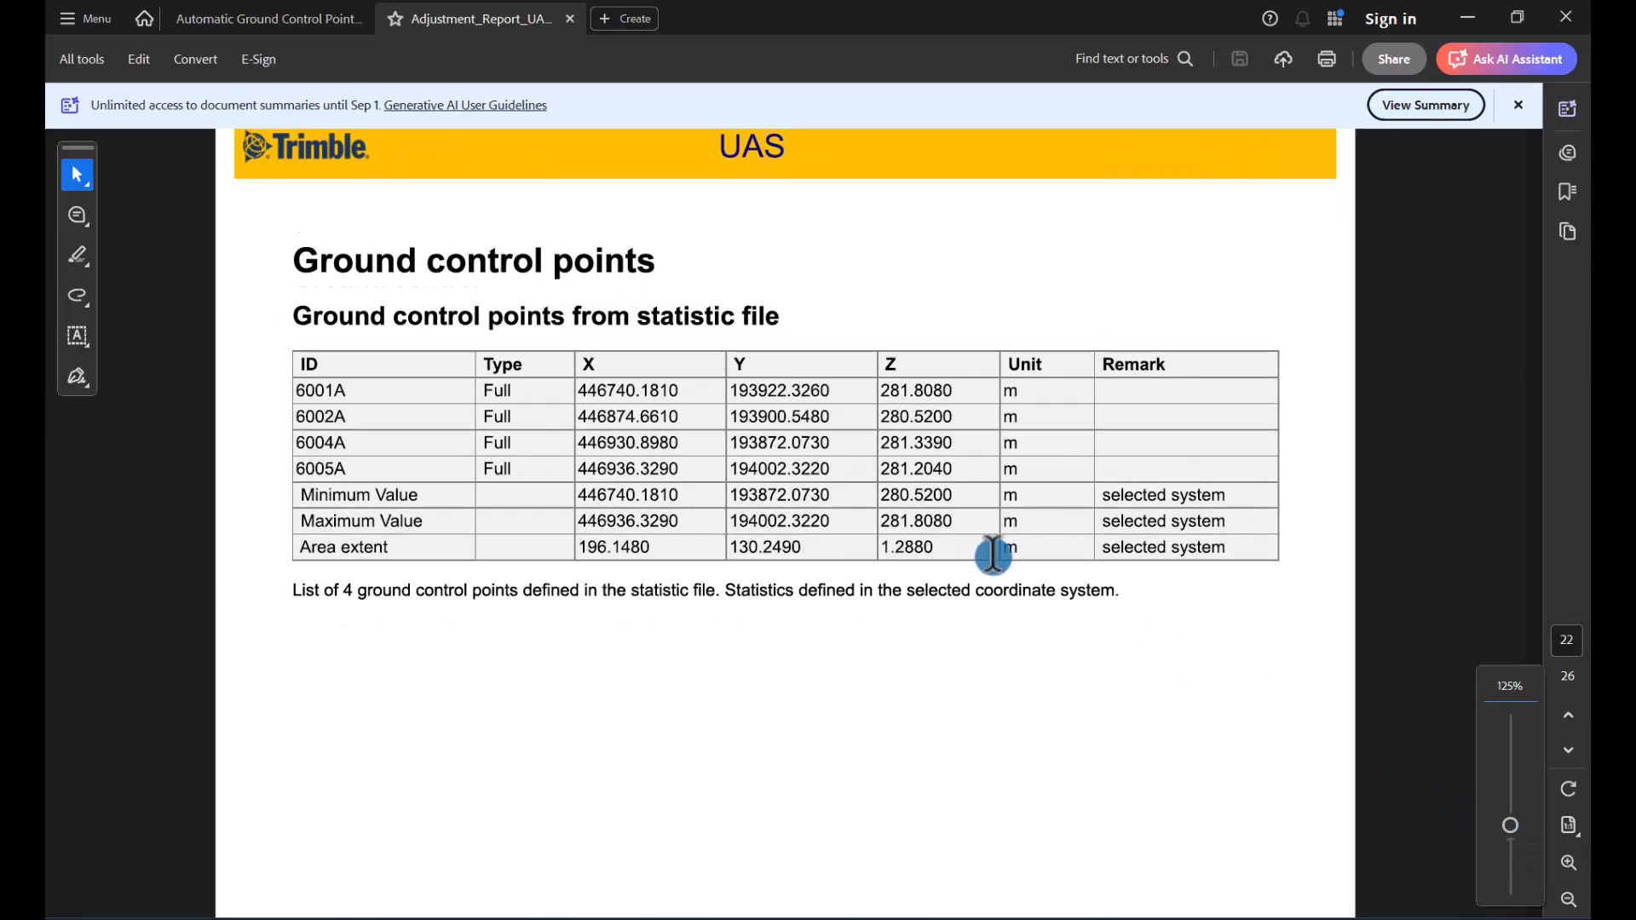
scroll(994, 563, "down", 8)
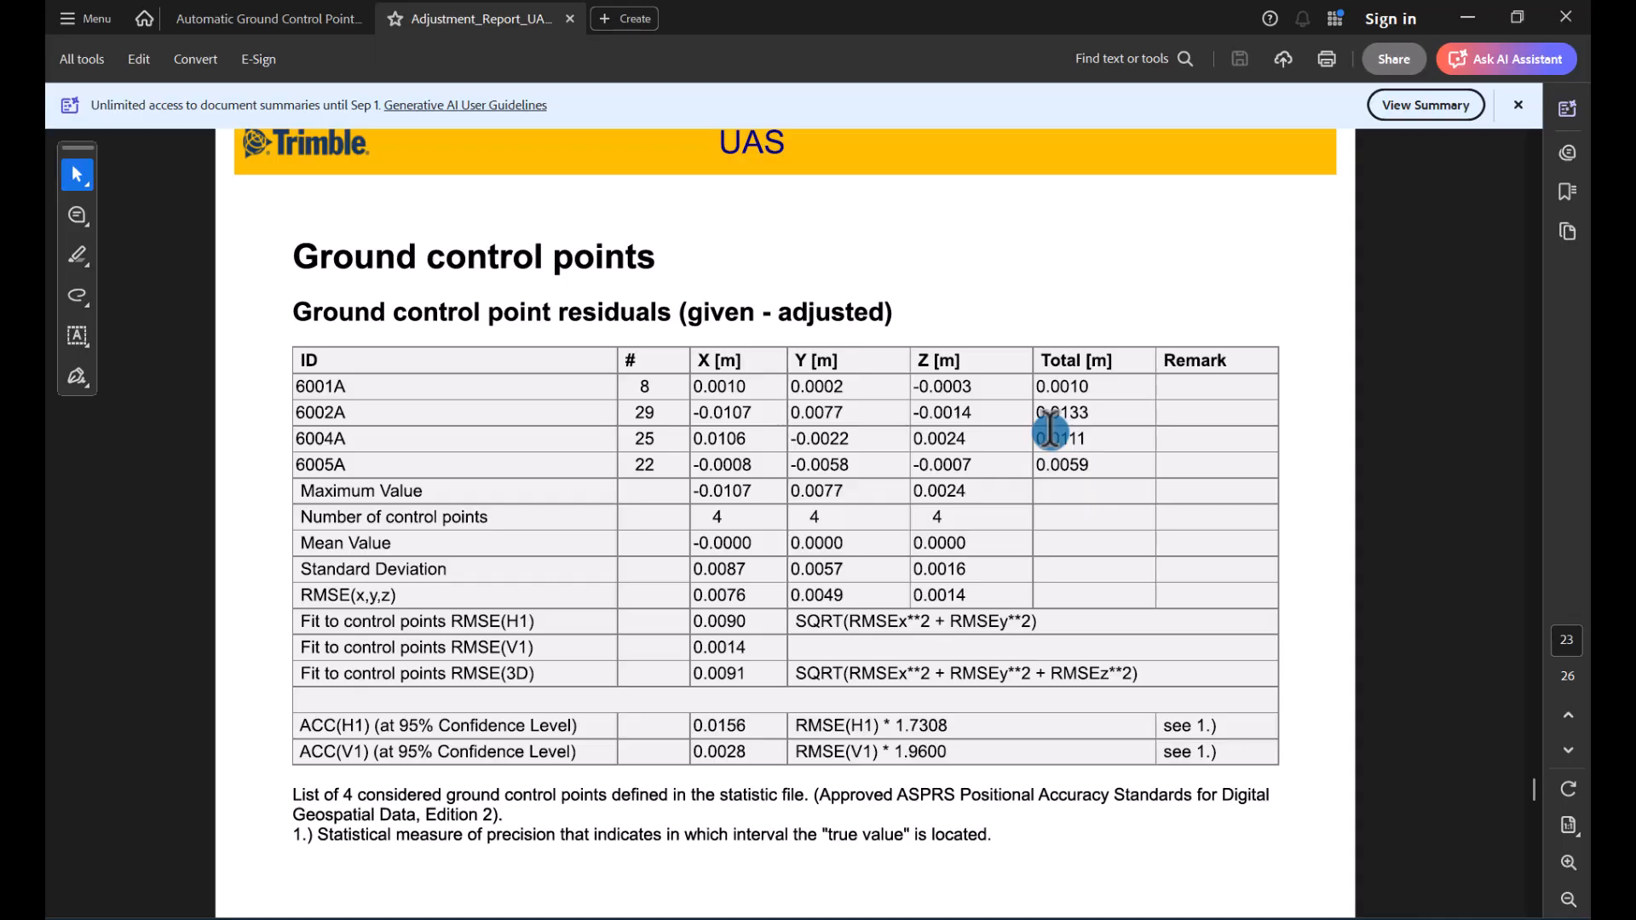
scroll(701, 542, "down", 1)
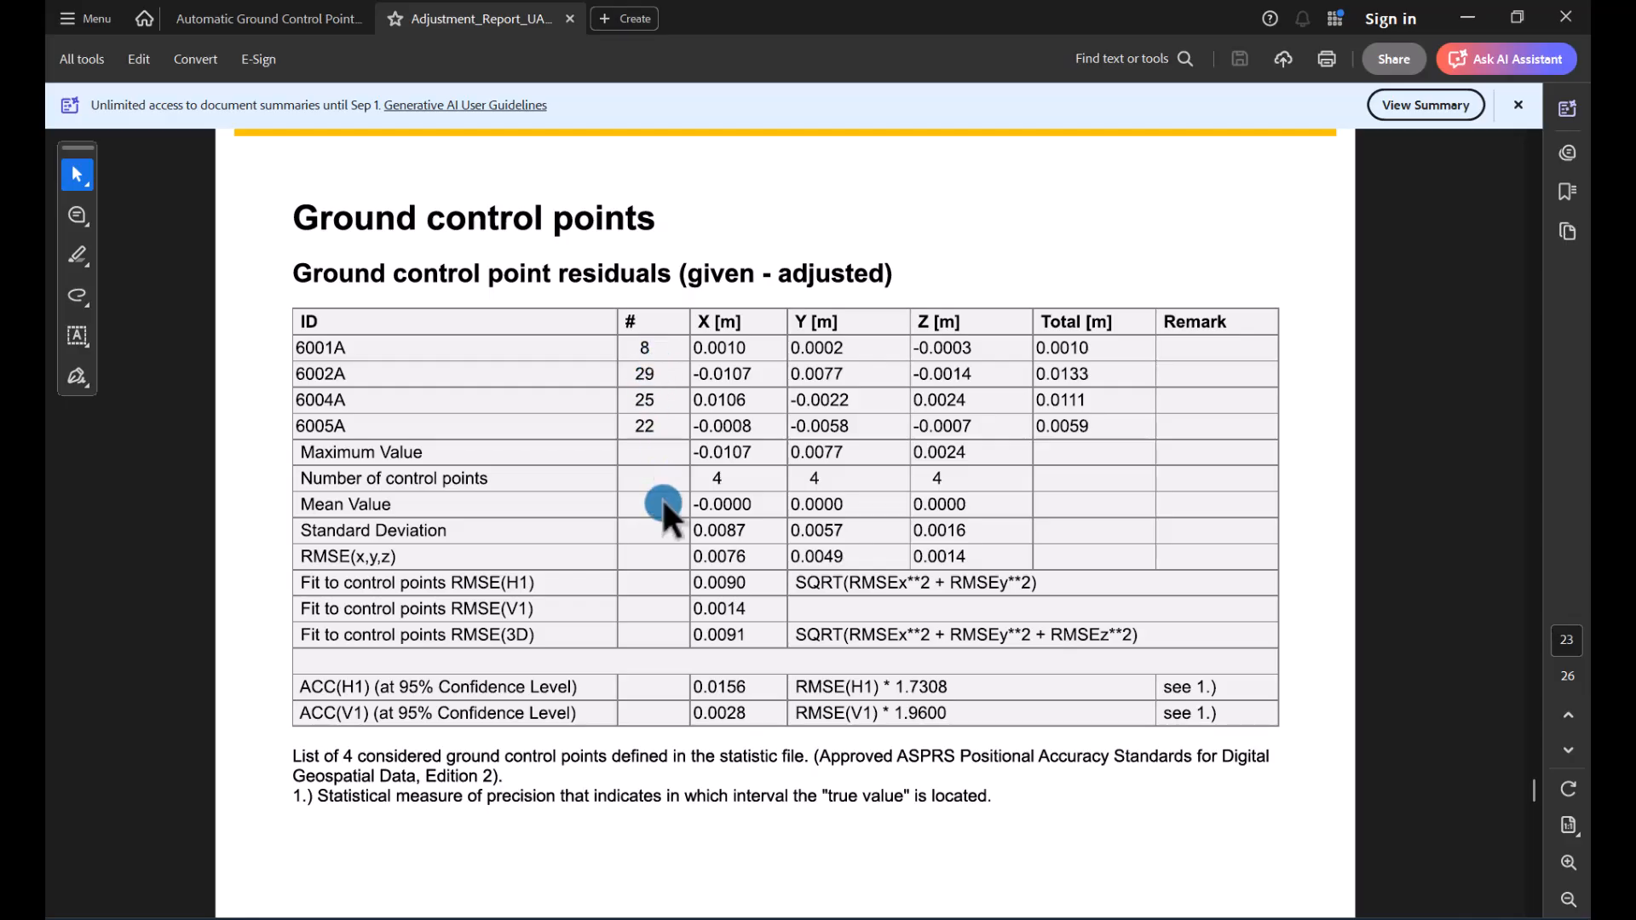
scroll(663, 505, "down", 1)
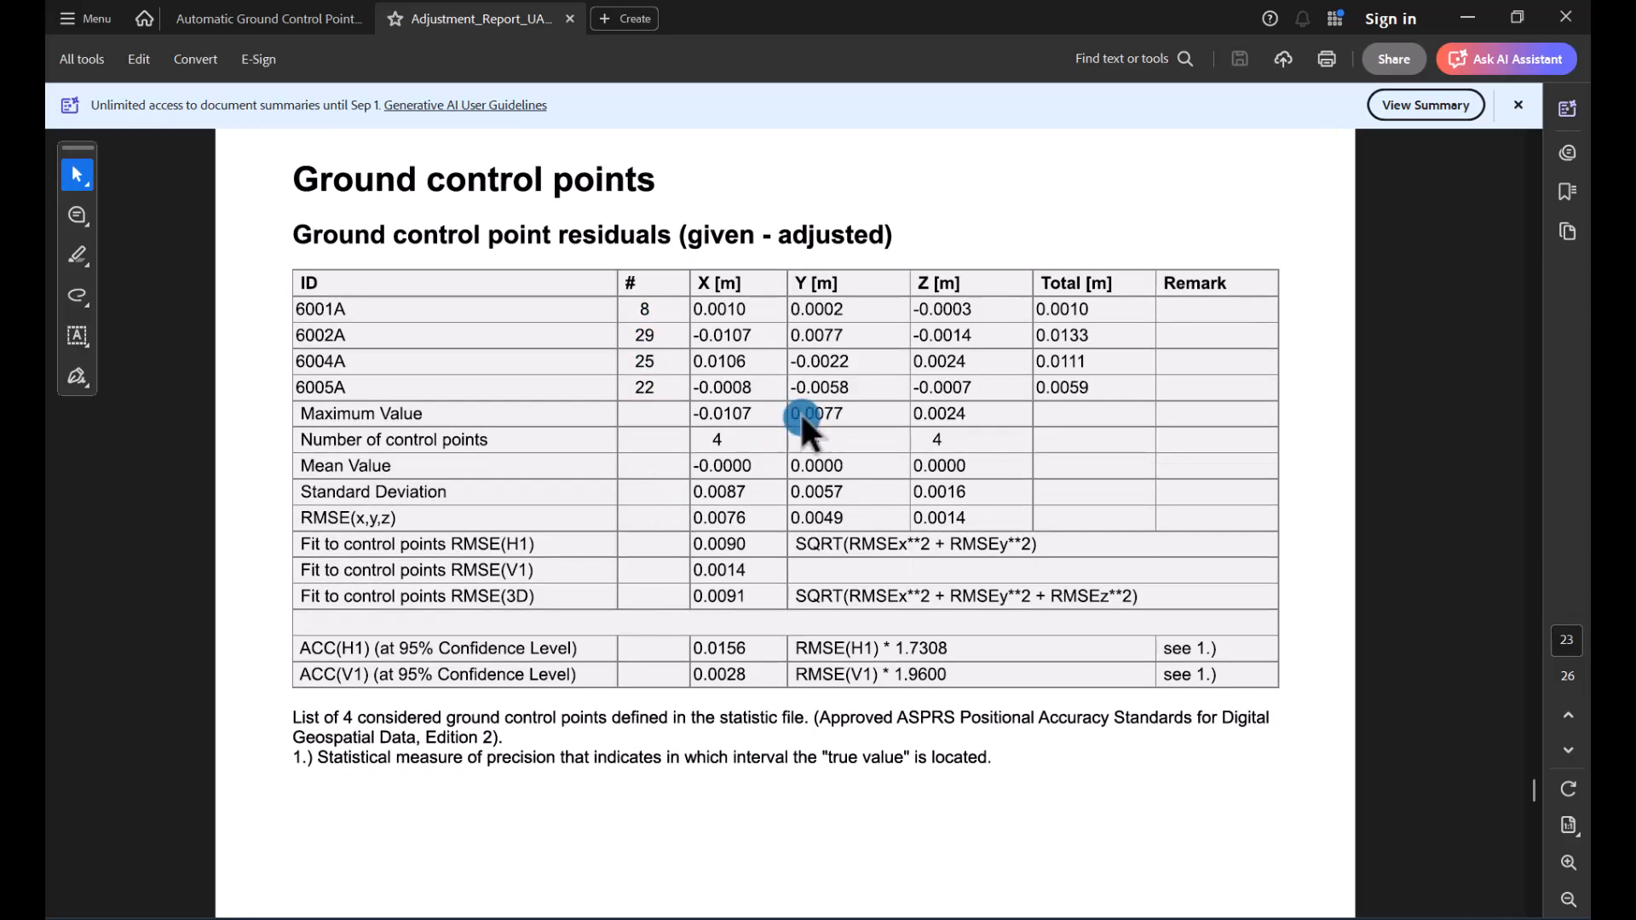
Step: Switch back to Trimble Business Center and close Adjust Photo Stations with GCPs
left_click(1467, 17)
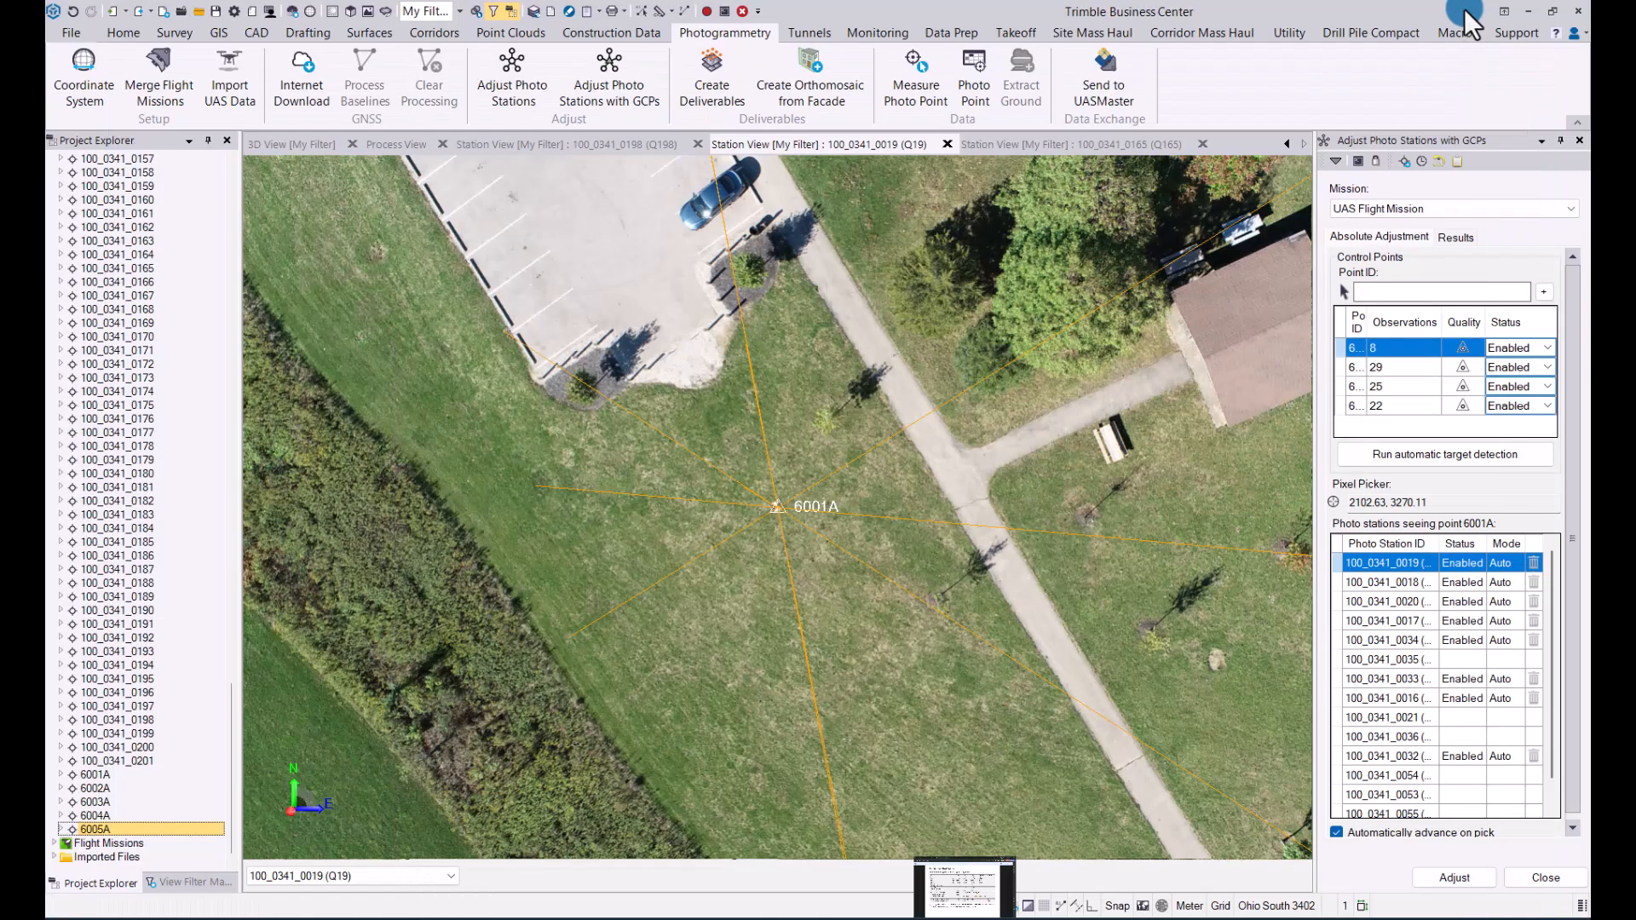
left_click(1579, 141)
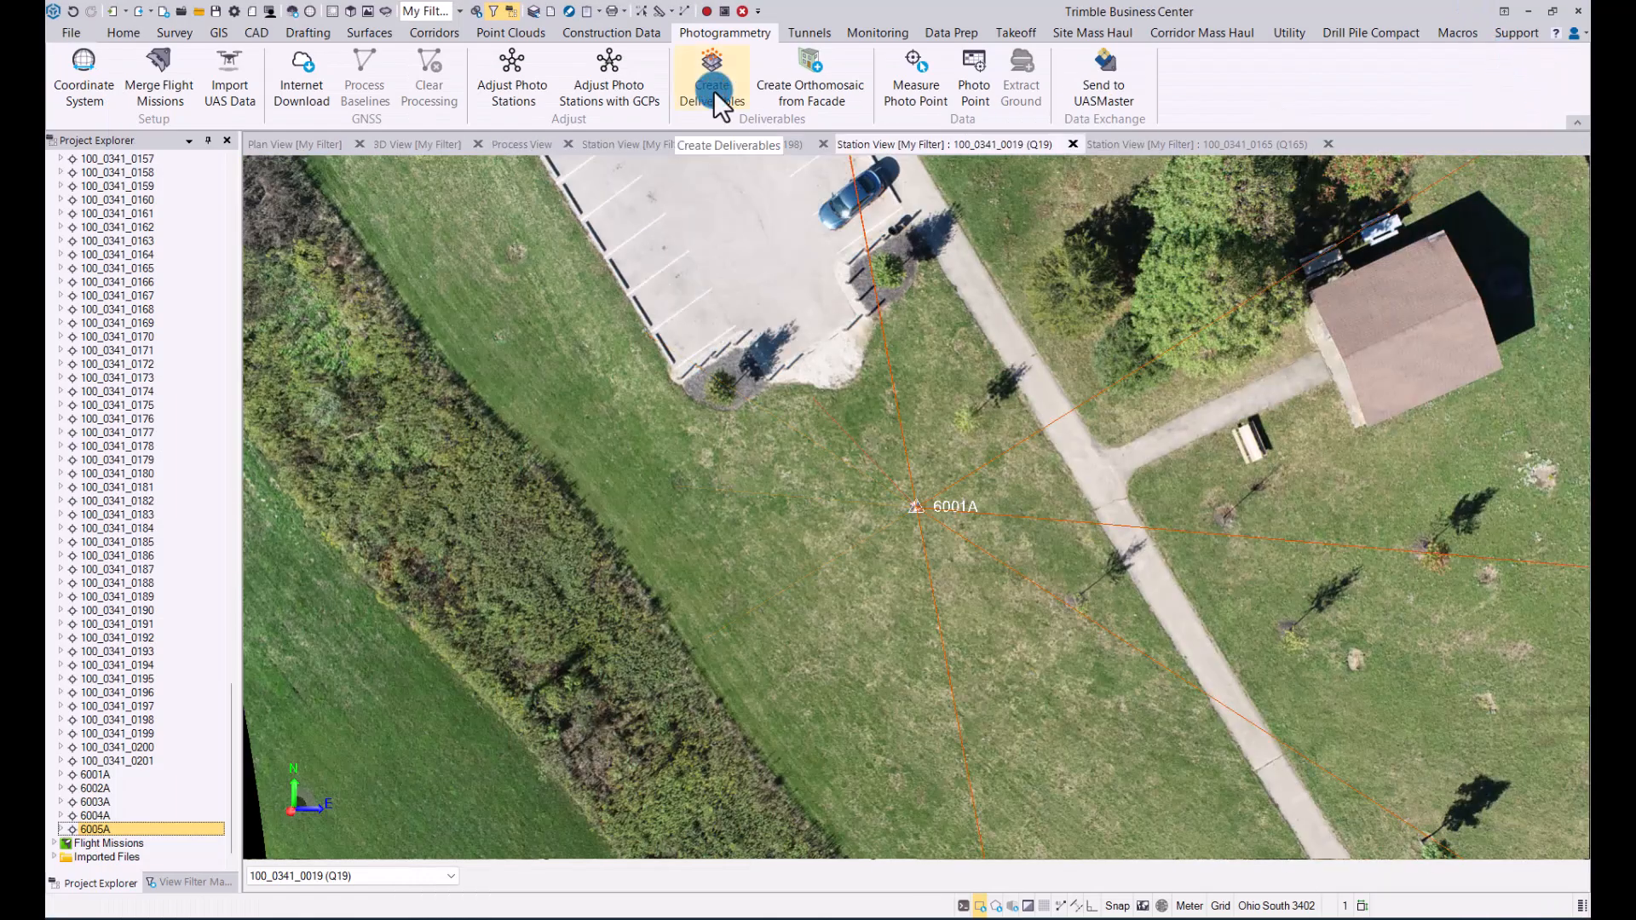